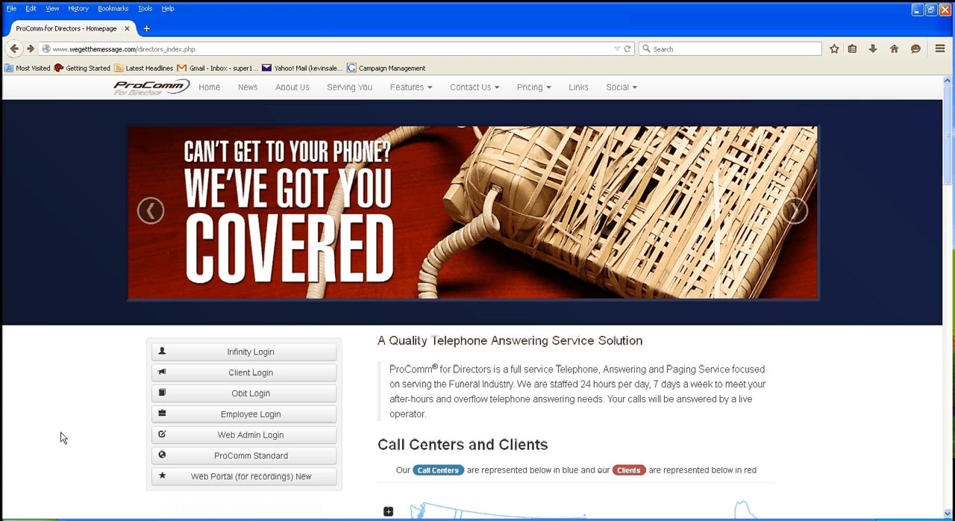
Open the Obit Login page, sign in with the account username and password, and dismiss the offer to remember the password
left_click(257, 395)
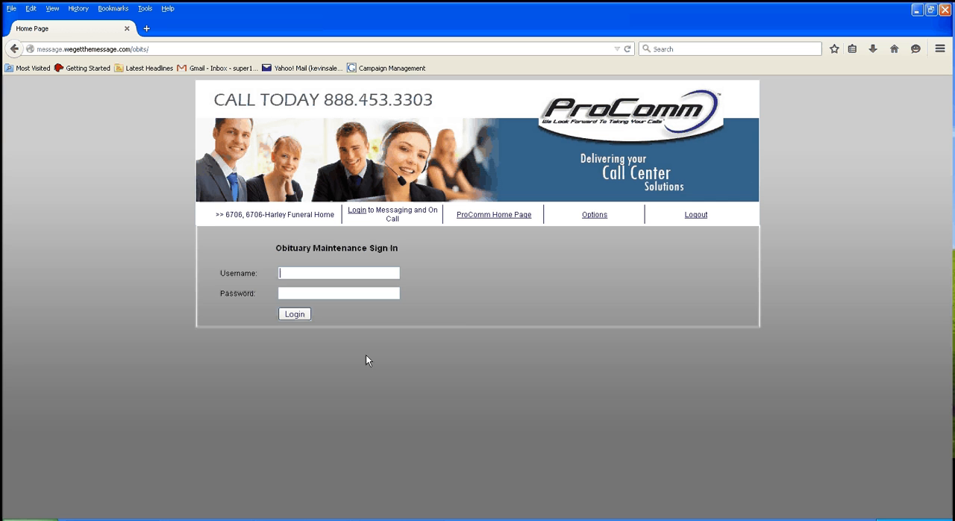
type("6")
key("Down")
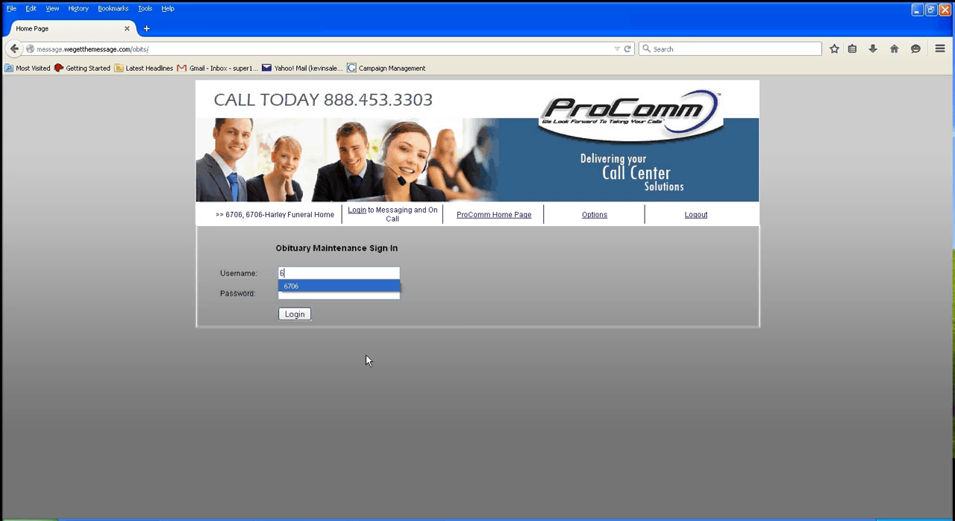
key("Return")
key("Tab")
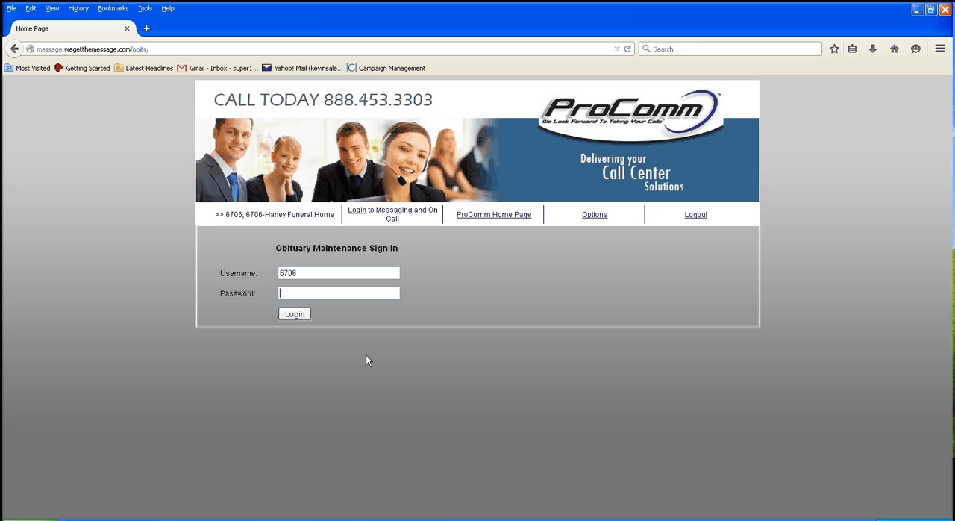
type("****")
left_click(301, 316)
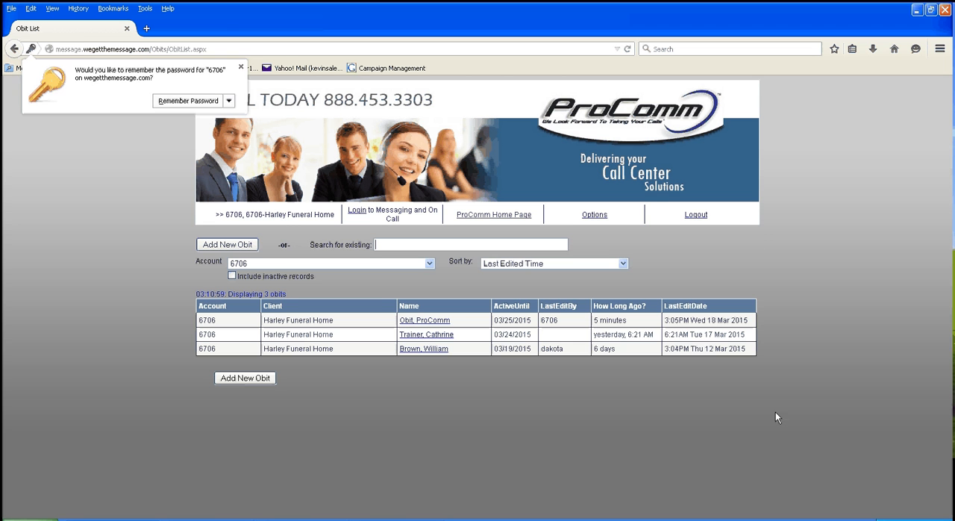
left_click(775, 413)
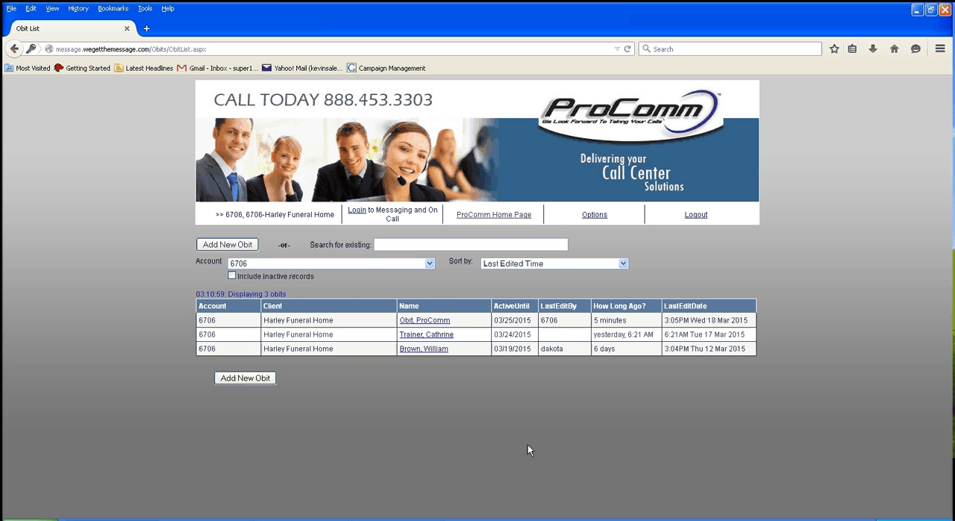
Open the ProComm test obituary for editing and review the available Suffix, Title and Gender options without choosing any
left_click(429, 321)
left_click(421, 321)
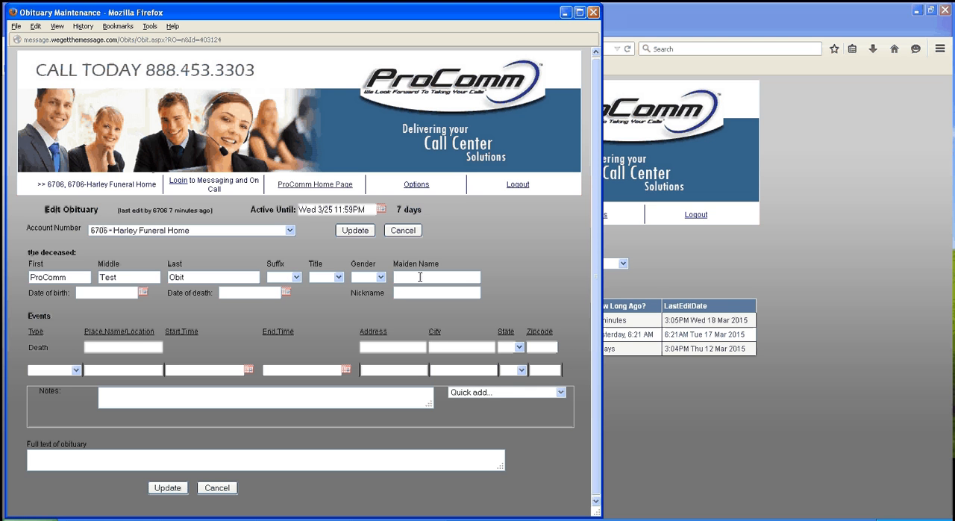
left_click(296, 277)
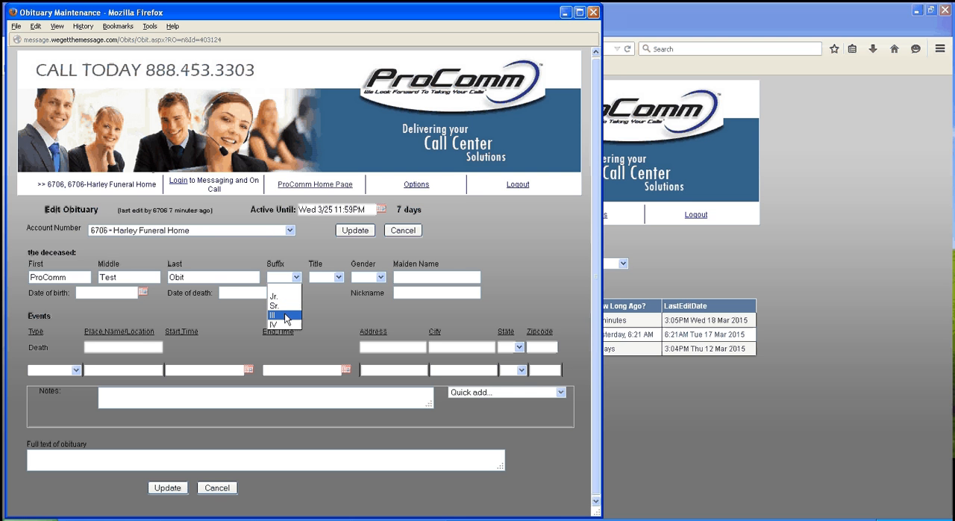
left_click(294, 259)
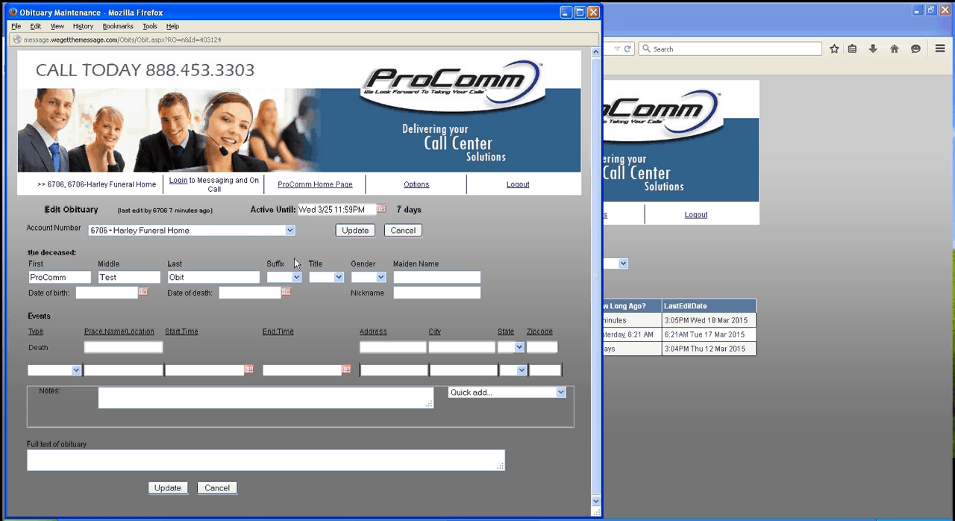
left_click(330, 279)
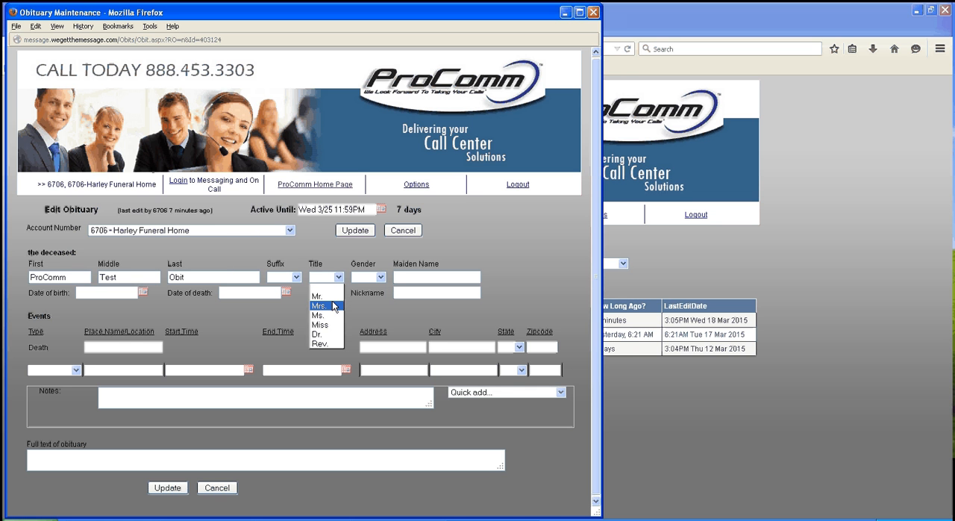
left_click(388, 275)
left_click(379, 277)
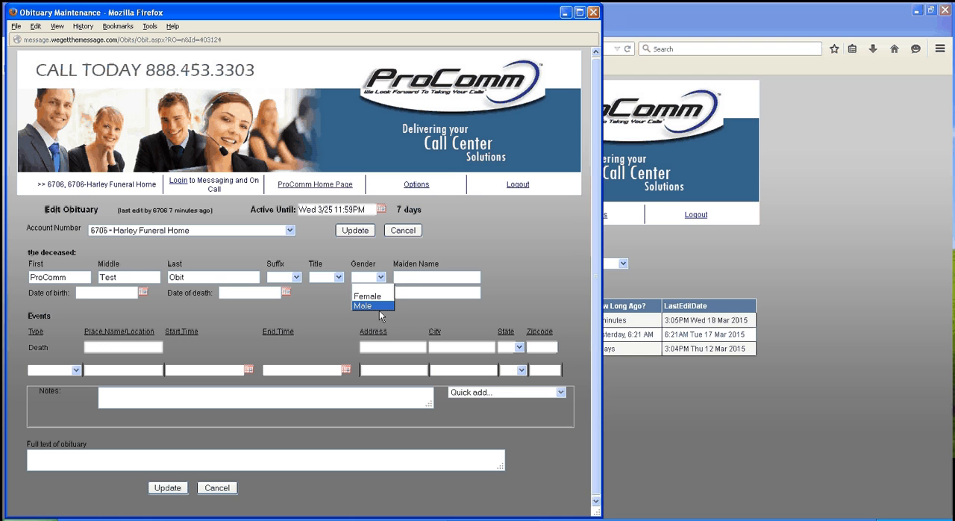
left_click(519, 300)
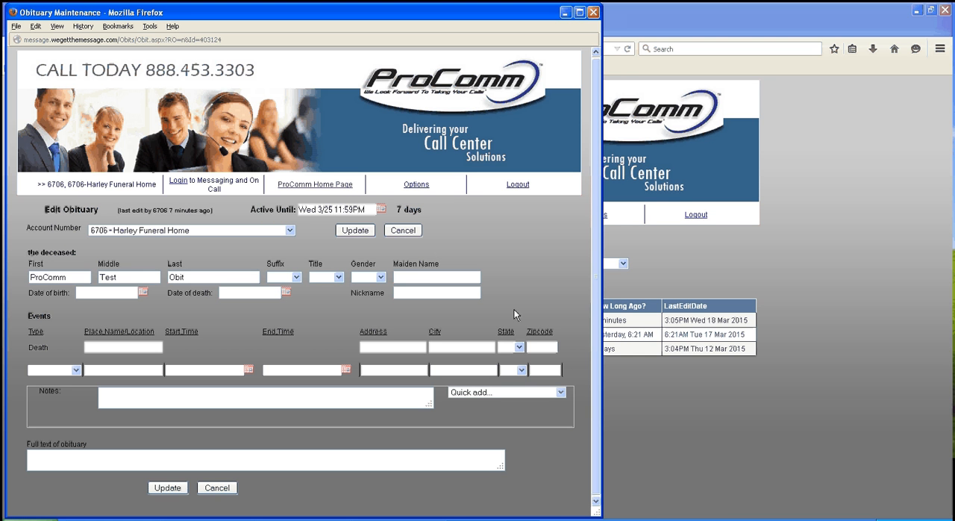
Enter the deceased's date of birth with its corrected year, and set the date of death to 3/18/2015
left_click(143, 293)
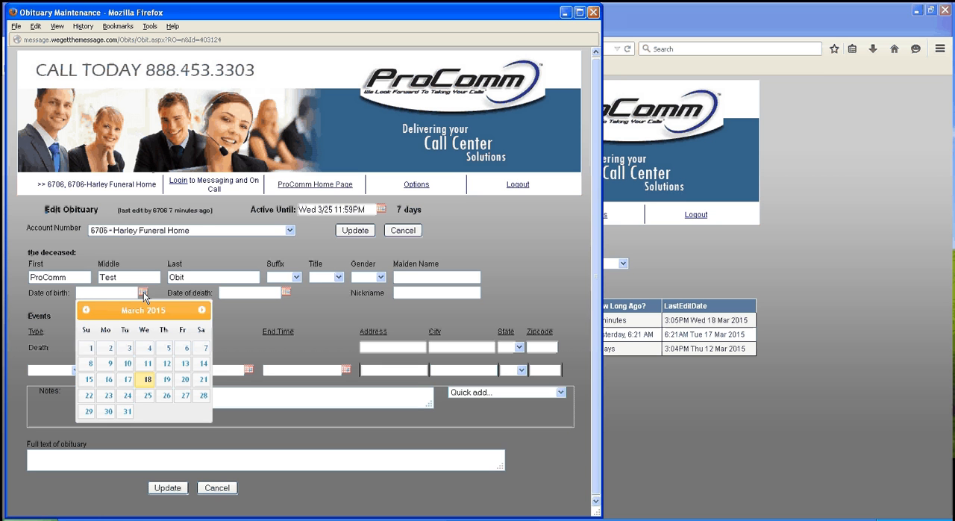
left_click(202, 311)
left_click(202, 310)
left_click(202, 310)
left_click(202, 310)
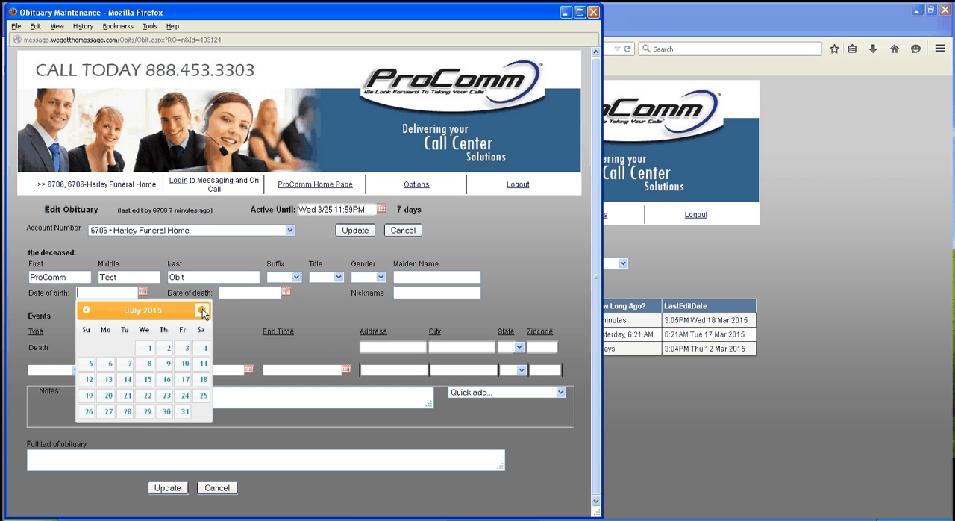
left_click(202, 310)
left_click(202, 310)
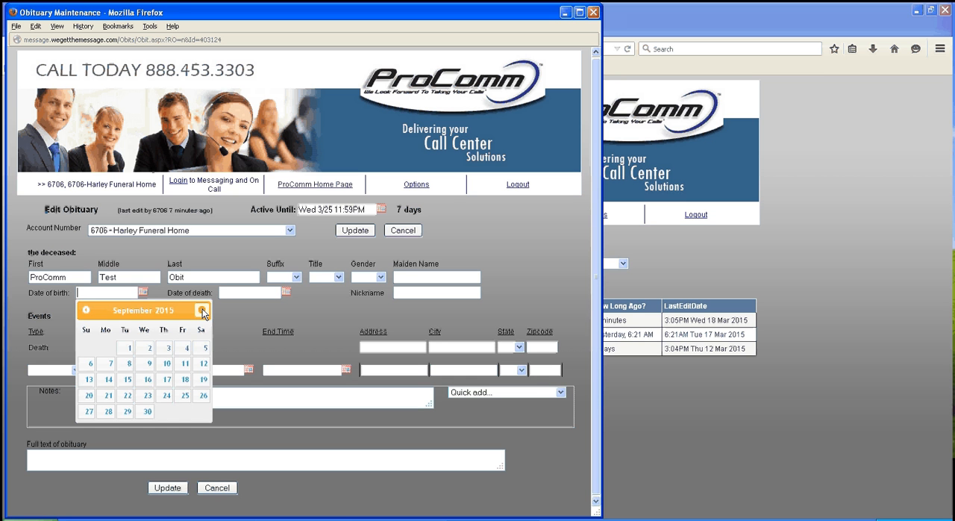
left_click(203, 396)
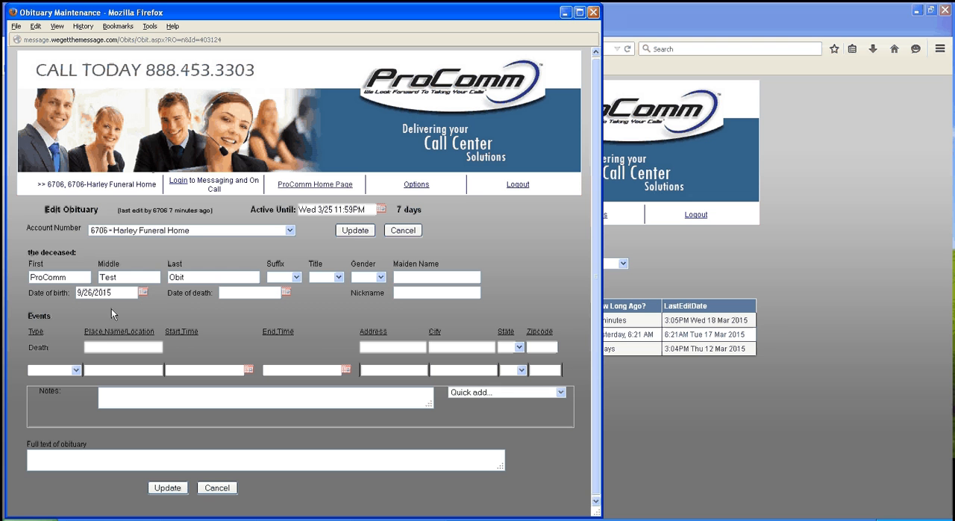
left_click_drag(113, 293, 93, 292)
type("198")
left_click(289, 292)
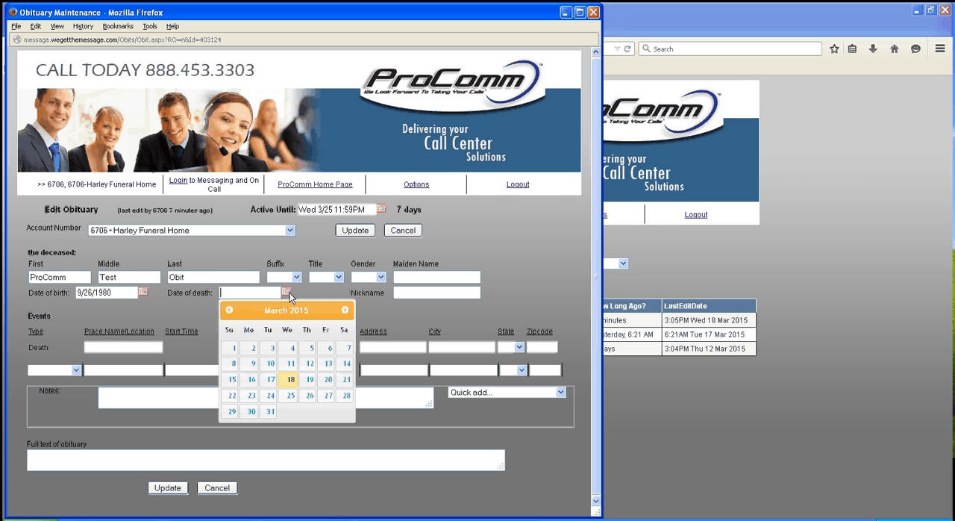
left_click(291, 382)
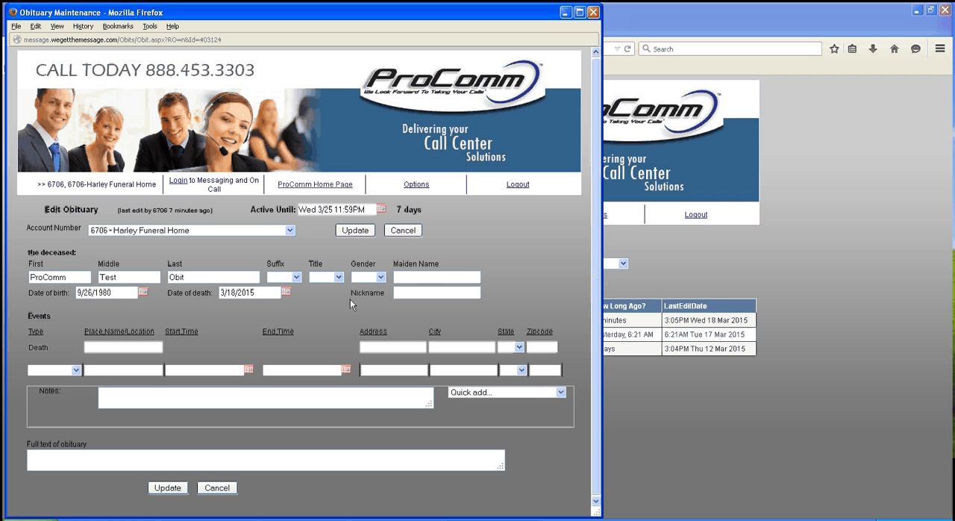
Add a Visitation event to the obituary with Funeral Home as its place name
scroll(350, 300, "down", 1)
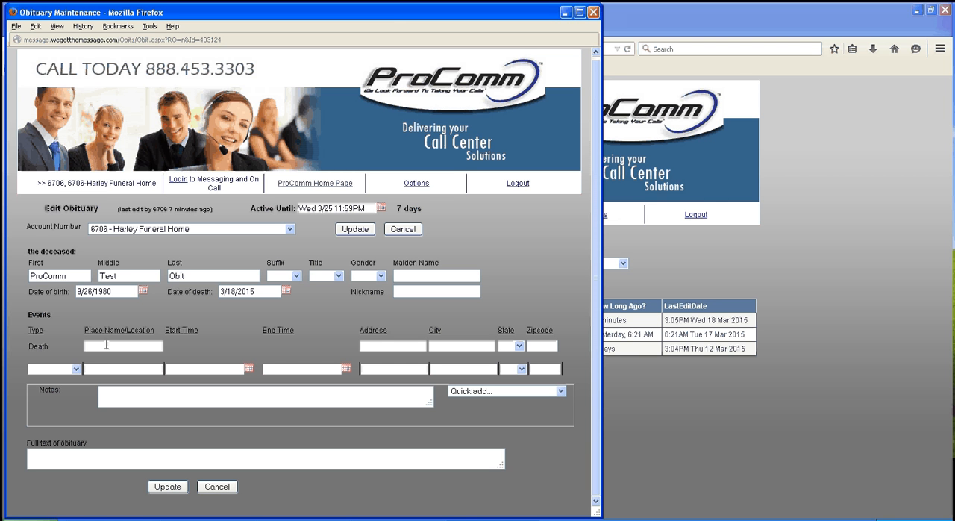
left_click(76, 368)
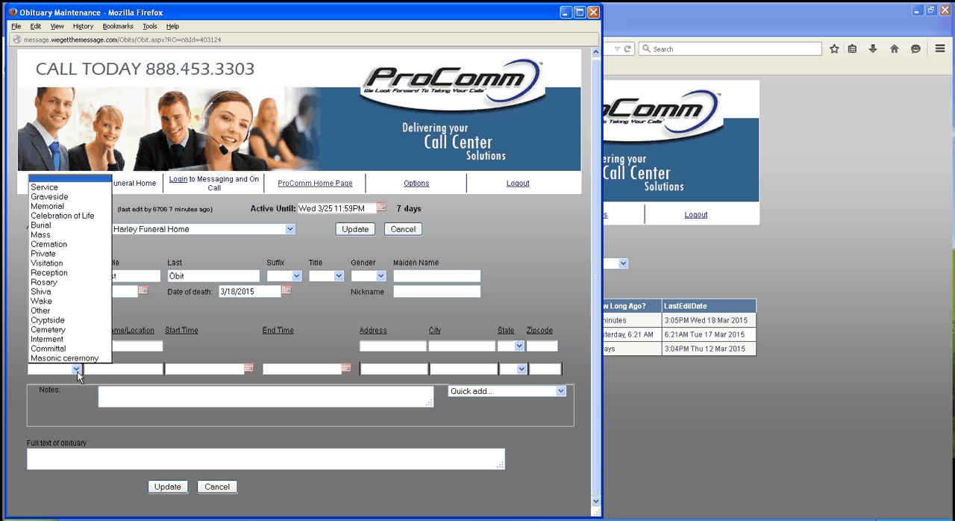
left_click(68, 264)
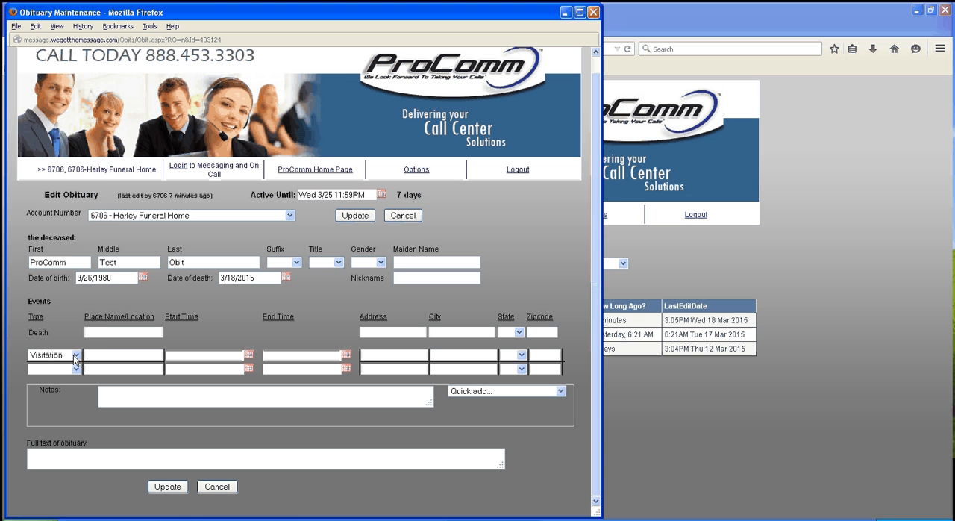
left_click(75, 355)
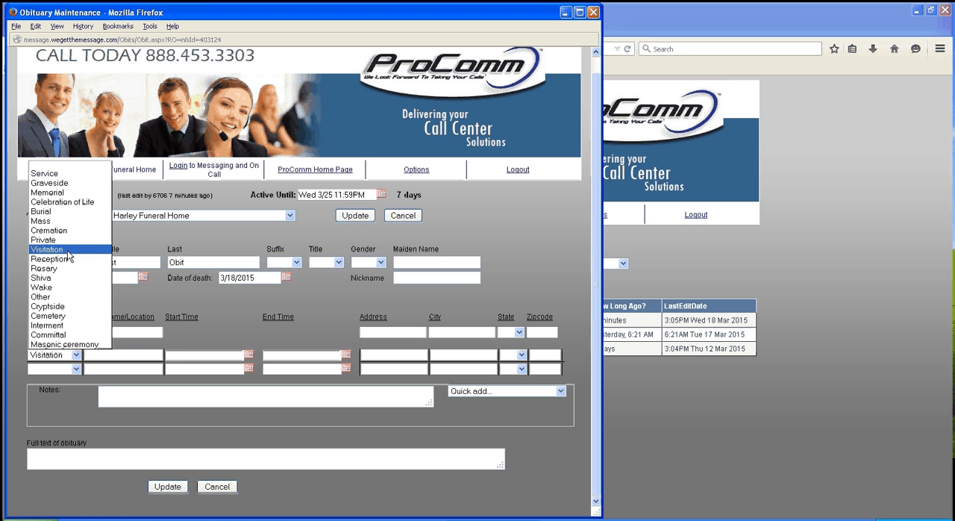
left_click(68, 251)
key("Tab")
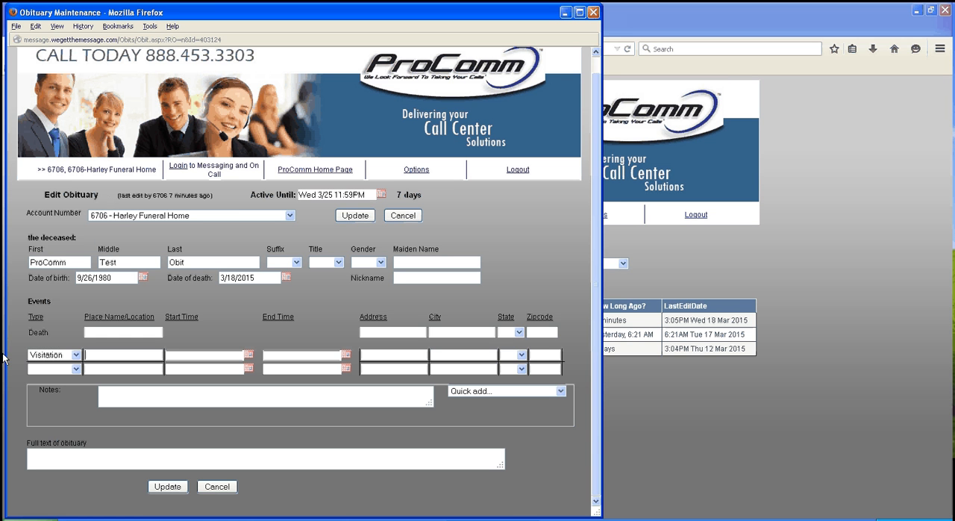
type("Funeral Home")
key("Tab")
Set the Visitation event's start time to 03/20/2015 6pm and its end time to 03/20/2015 9pm
left_click(248, 355)
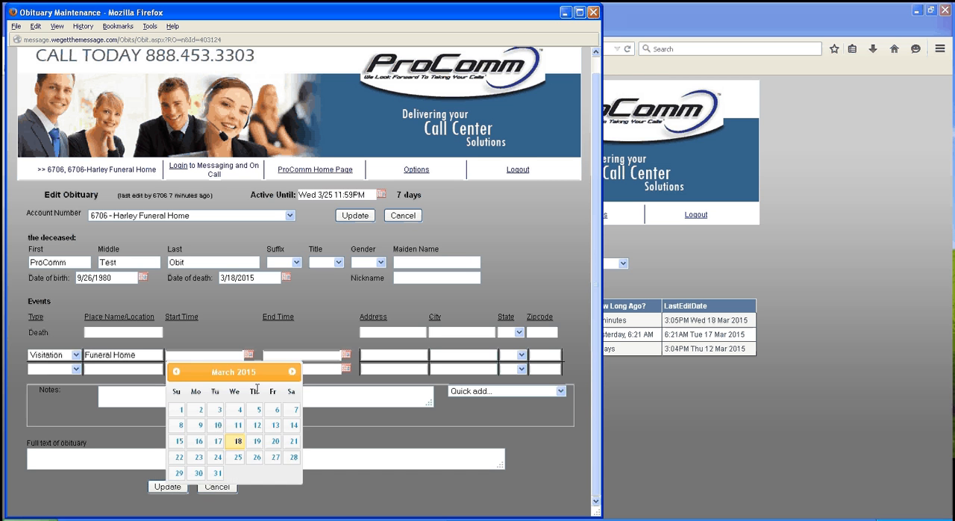
left_click(273, 448)
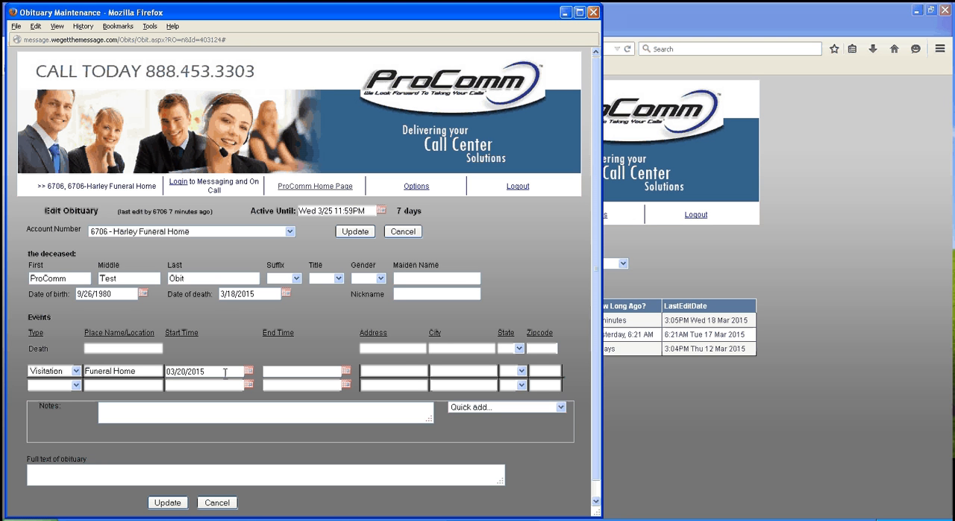
type("6pm")
left_click(347, 371)
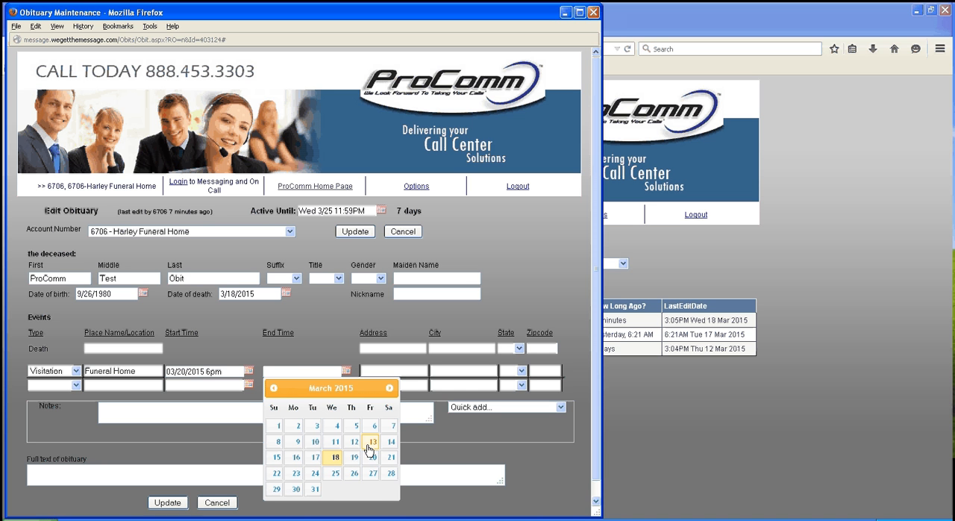
left_click(372, 458)
type("9pm")
left_click(382, 369)
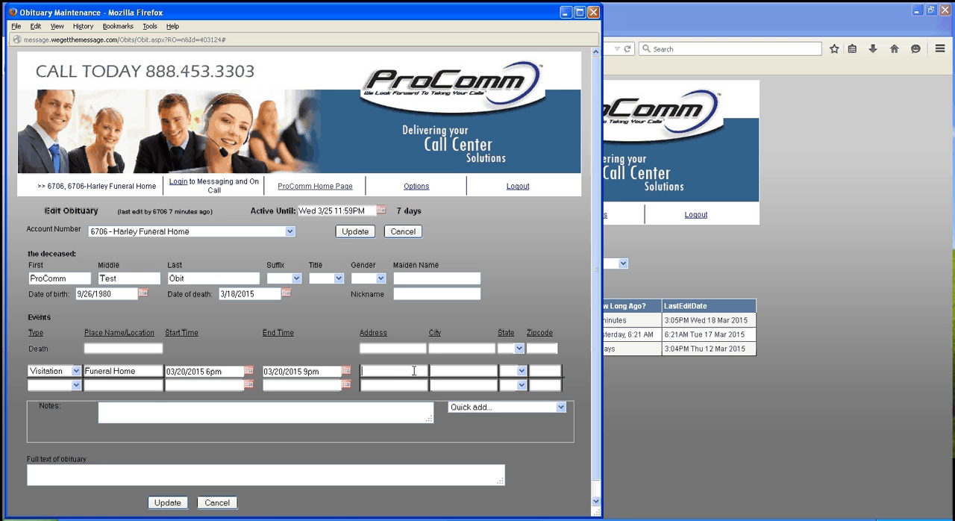
Add a Service event below the Visitation with church as its place name
left_click(75, 385)
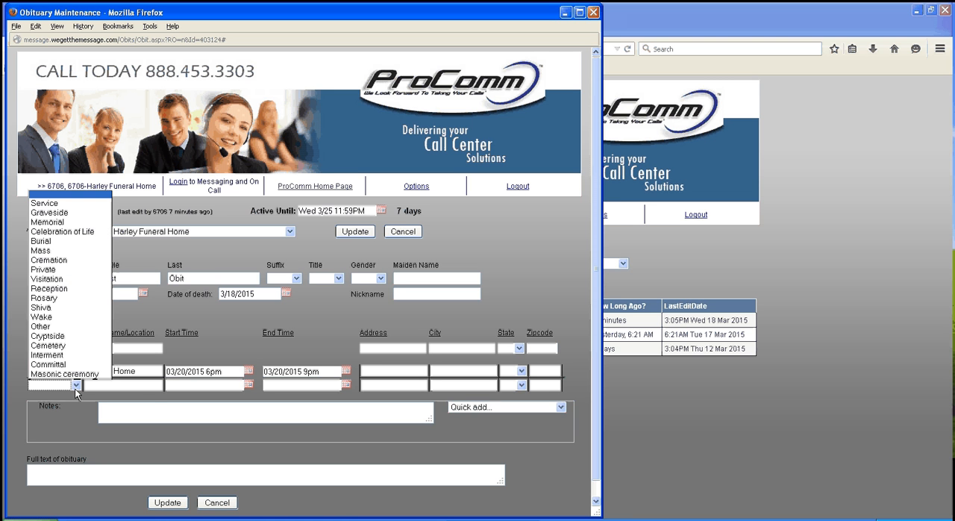
left_click(66, 204)
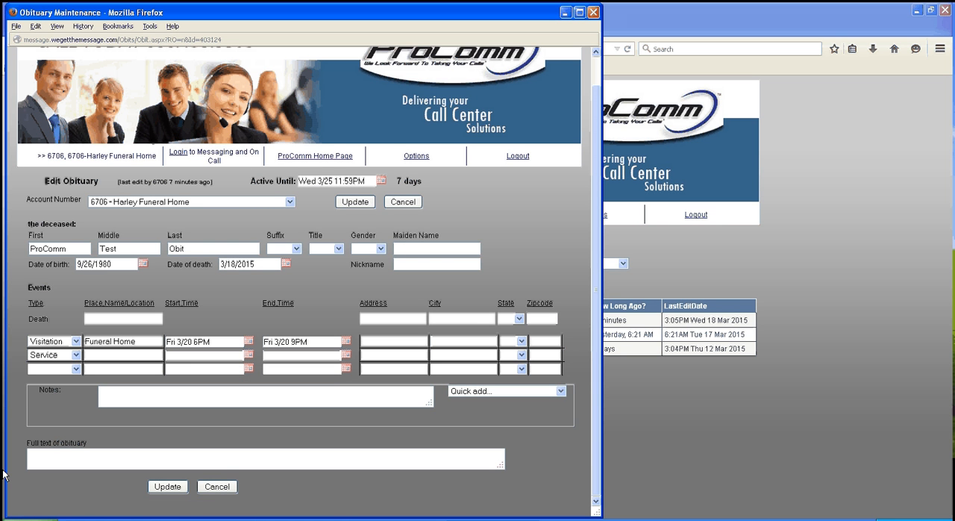
type("church")
Try to set the Service event's start time to 03/21/2015 11 am
left_click(248, 355)
left_click(291, 440)
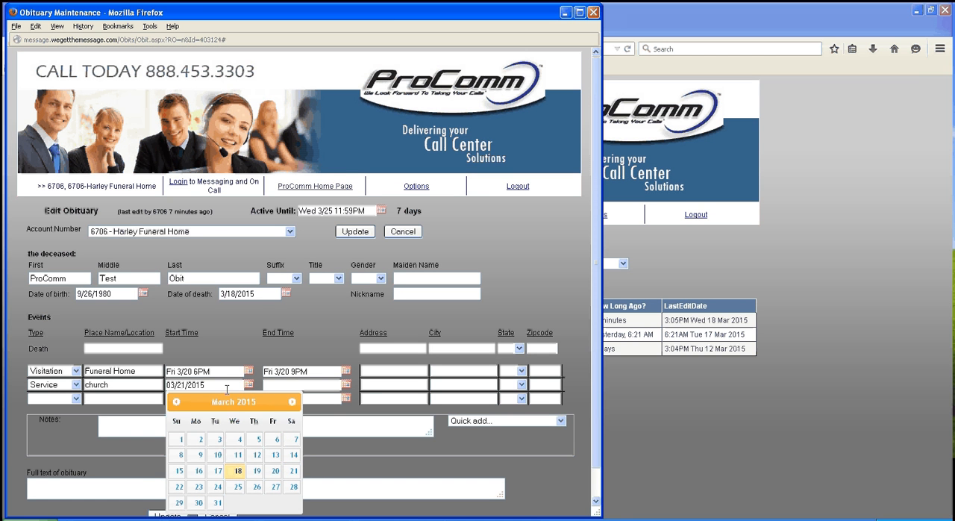
type("11 am")
left_click(372, 410)
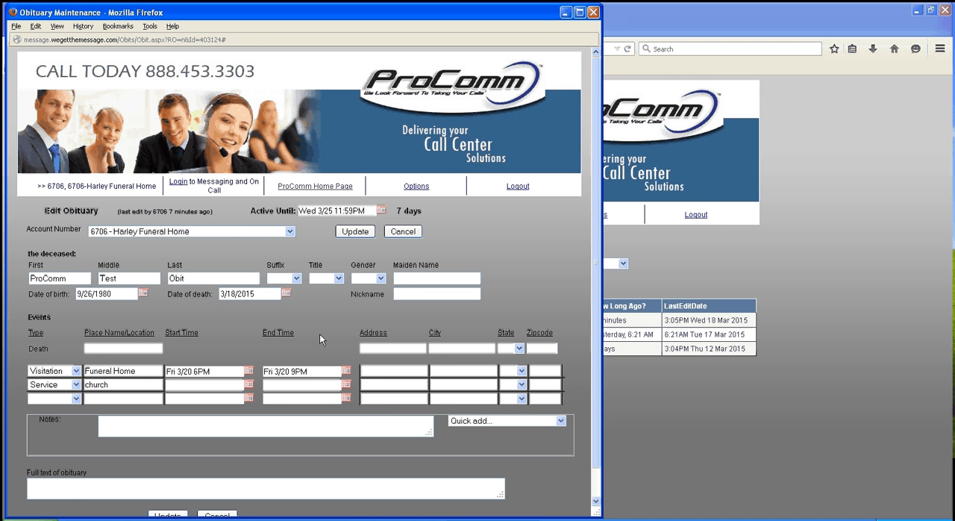
Try again to enter 03/21/2015 11am as the start time of the Service event at the church
scroll(257, 345, "down", 1)
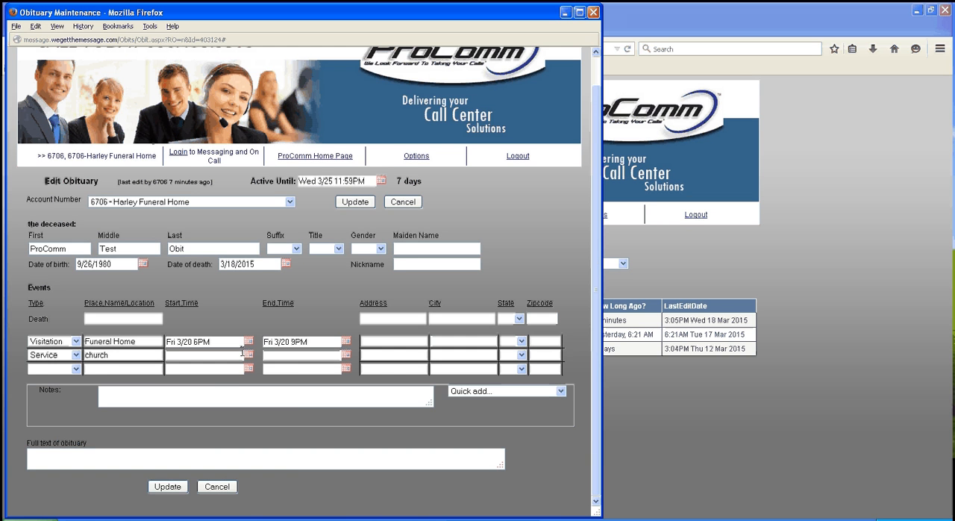
left_click(249, 355)
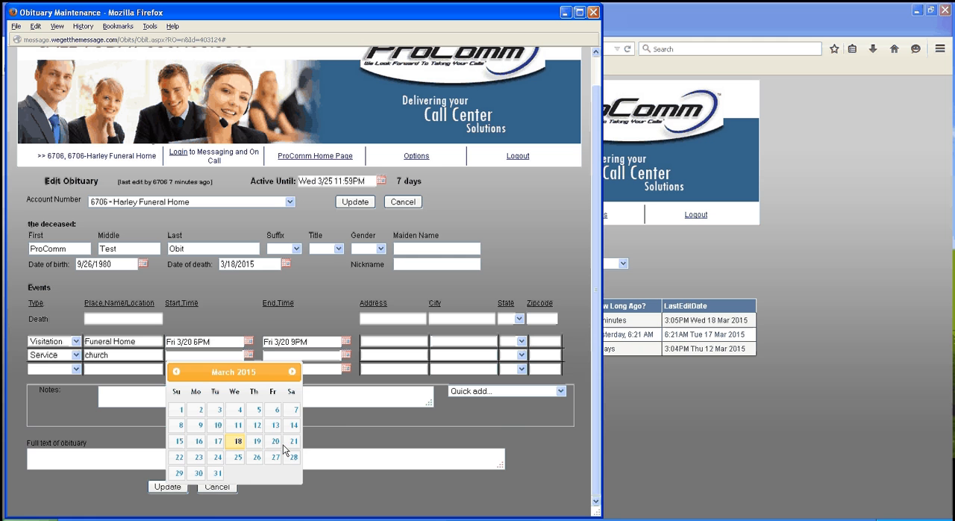
left_click(291, 446)
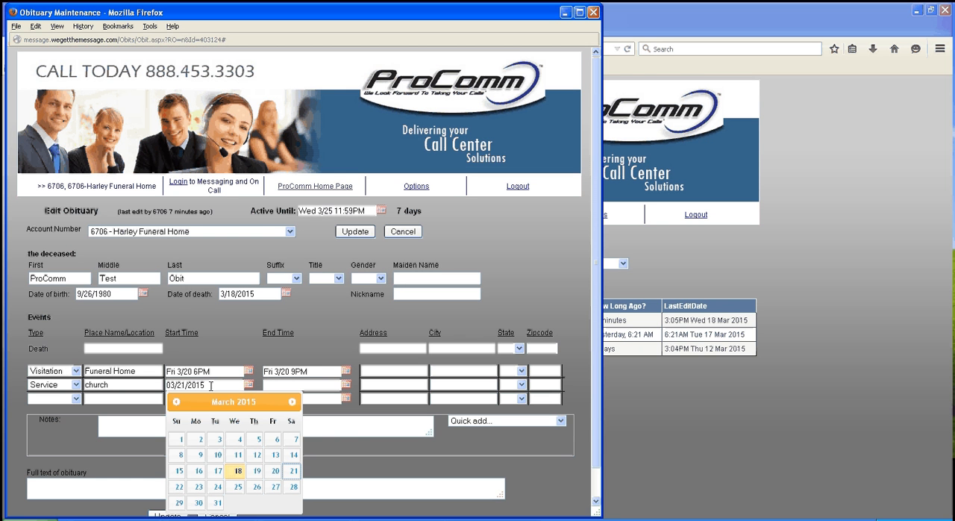
type("11am")
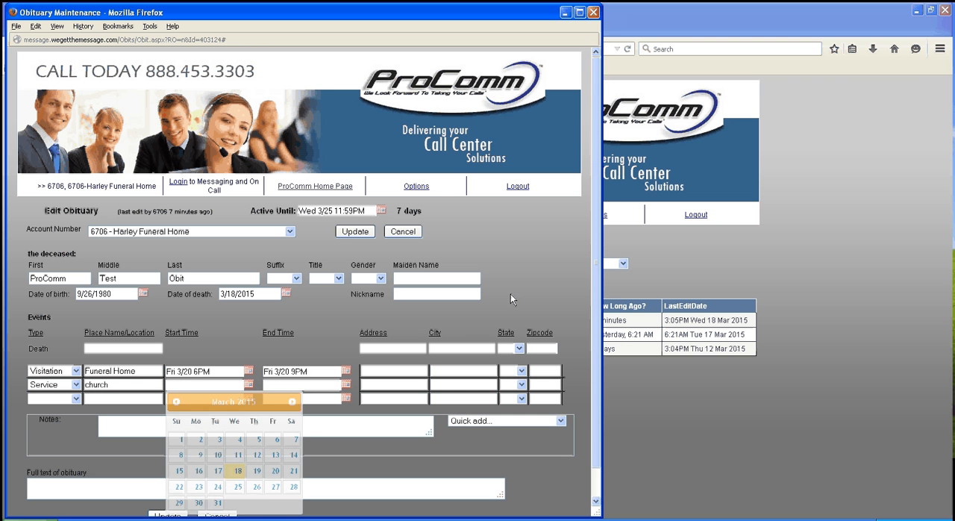
left_click(506, 284)
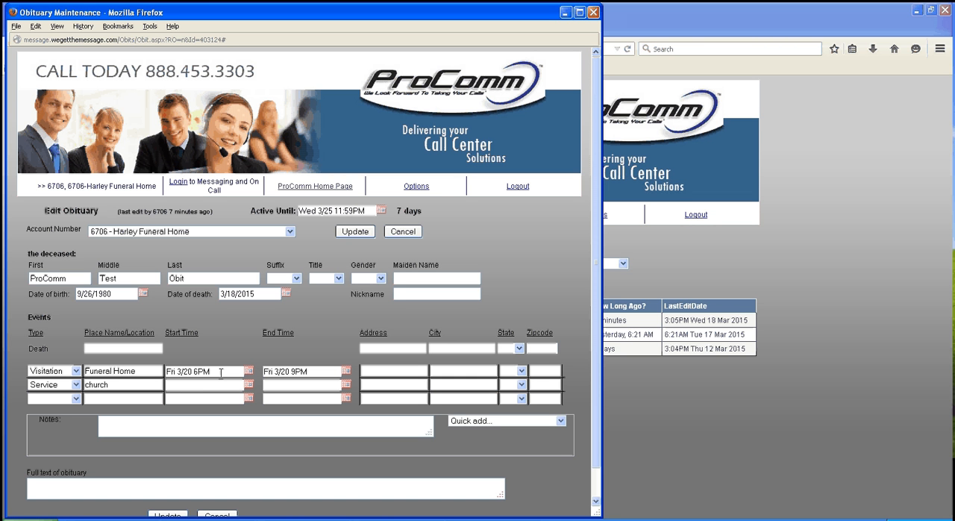
Set the start time of the Service event at the church to 03/21/2015 11am
left_click(248, 385)
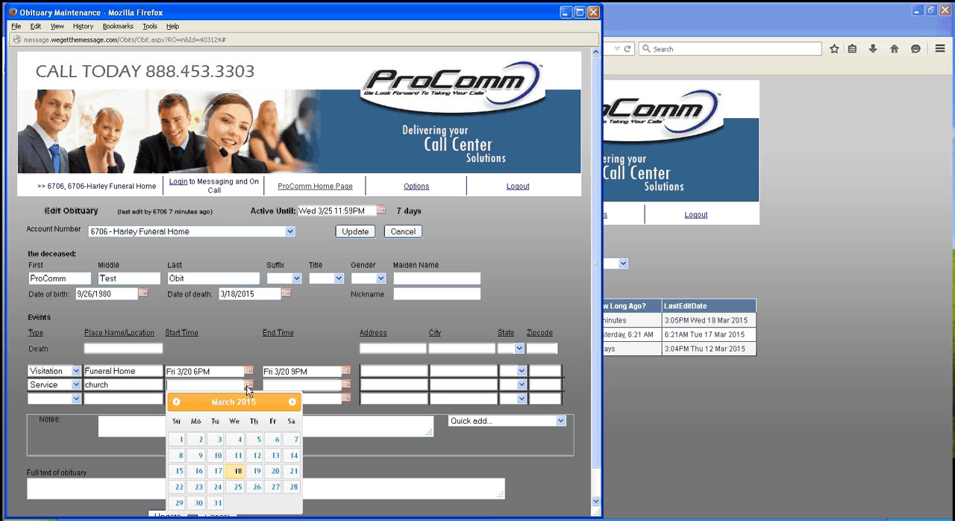
left_click(295, 477)
type("11am")
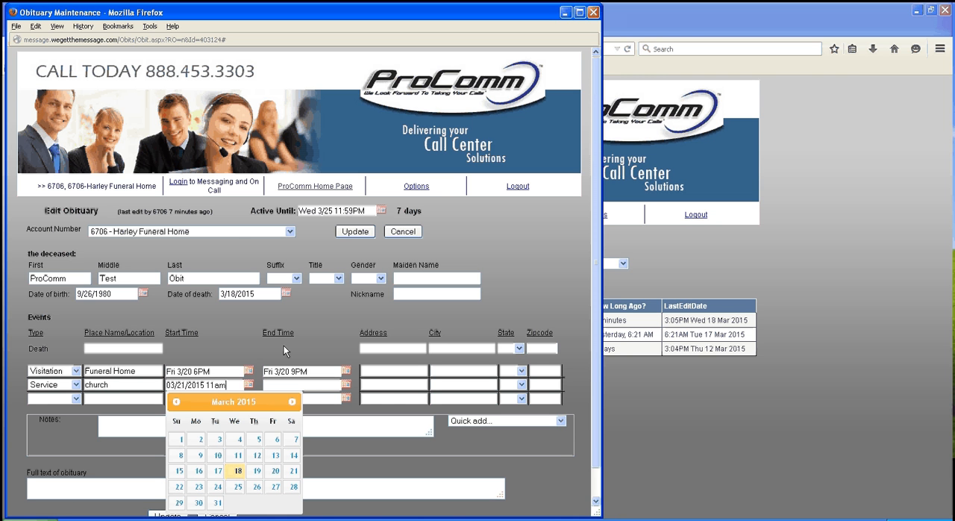
left_click(432, 311)
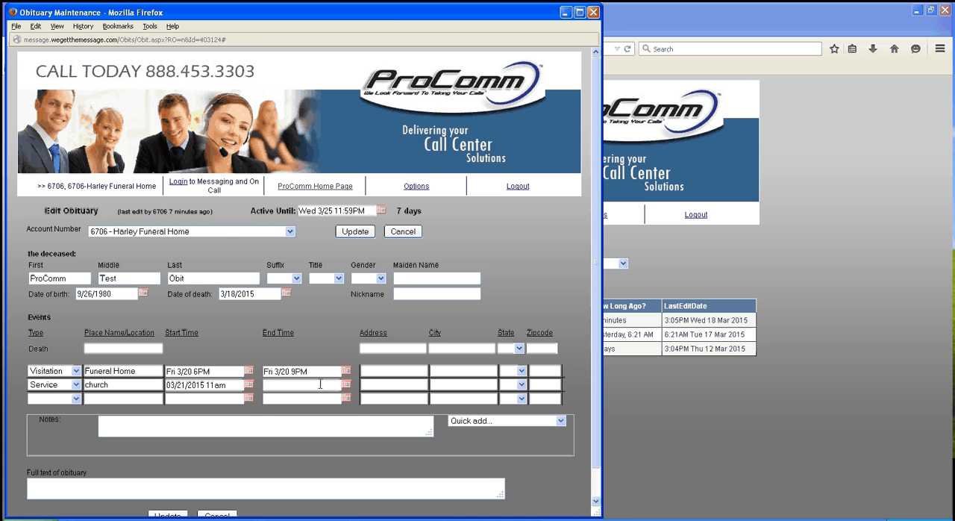
Enter the church's street address for the Service event, with seneca as the city
scroll(321, 384, "down", 1)
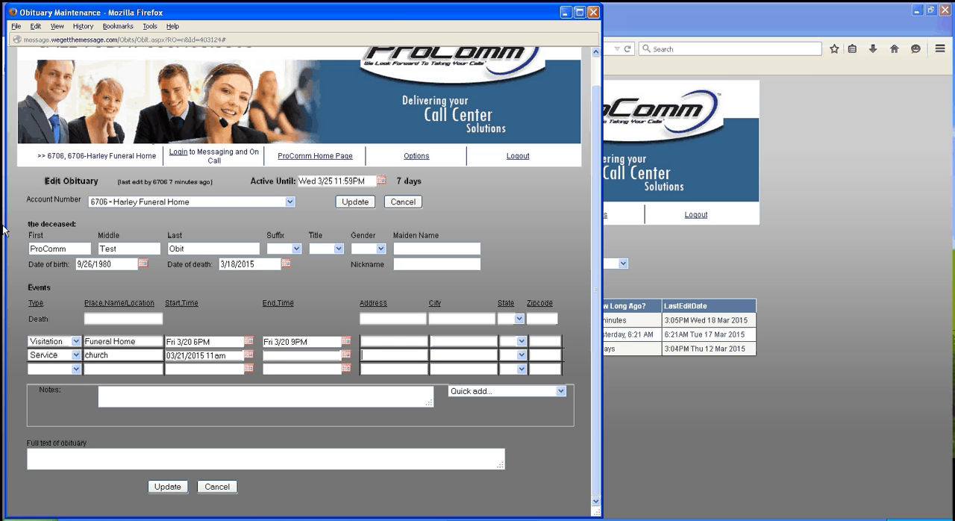
type("123 church st")
key("Tab")
type("seneca")
Set the Service event's state to SC and fill in its zip code
key("Tab")
key("s")
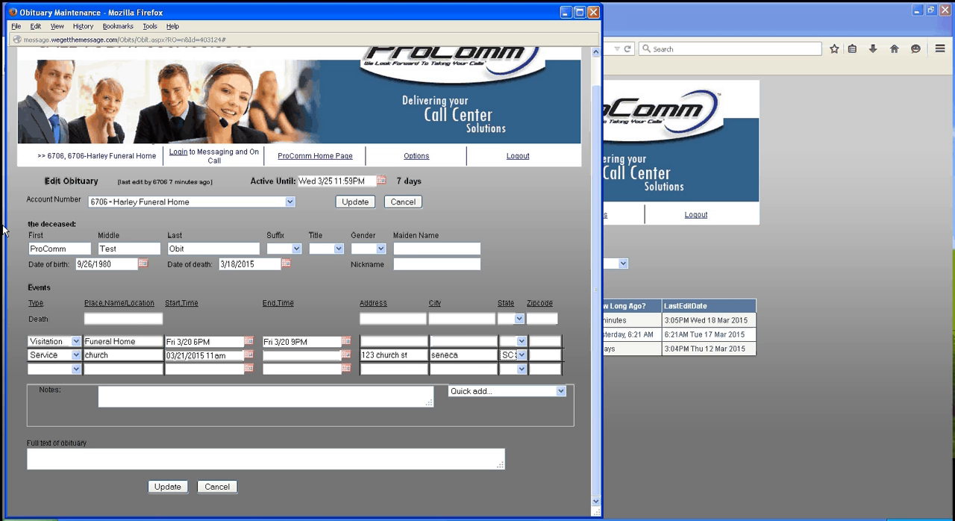
key("Tab")
type("29678")
key("Tab")
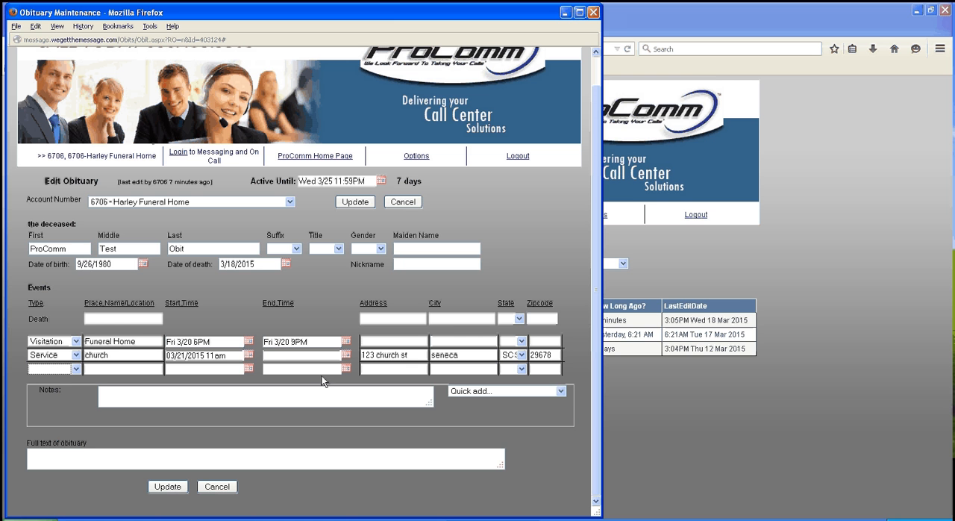
Add a Cemetery event below the Service with family cemetery as its place name and 03/21/2015 as its start date
left_click(71, 369)
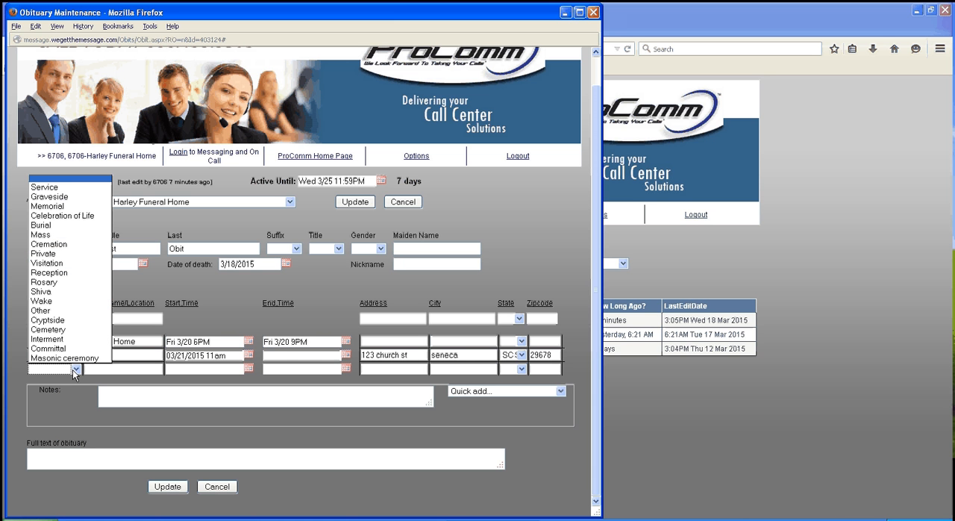
left_click(64, 330)
left_click(110, 355)
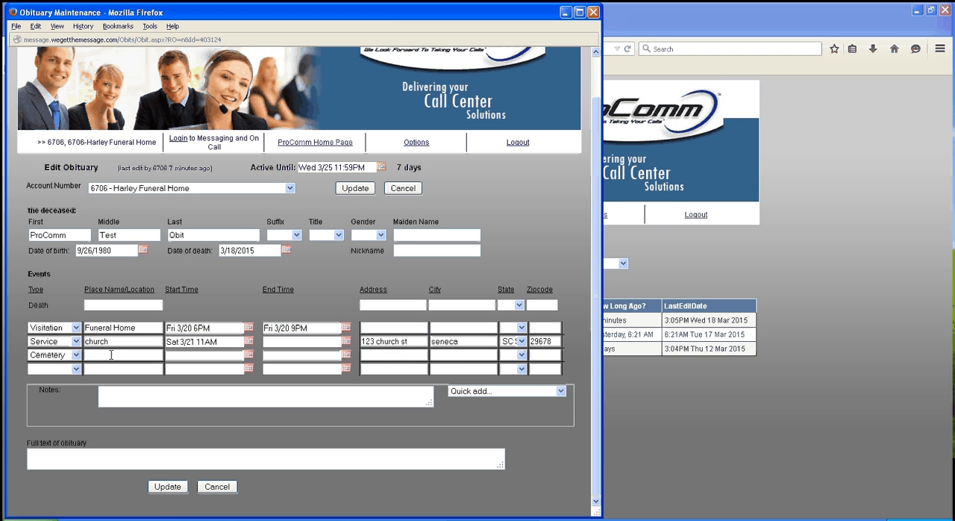
type("family cemetery")
key("Tab")
left_click(248, 355)
left_click(293, 441)
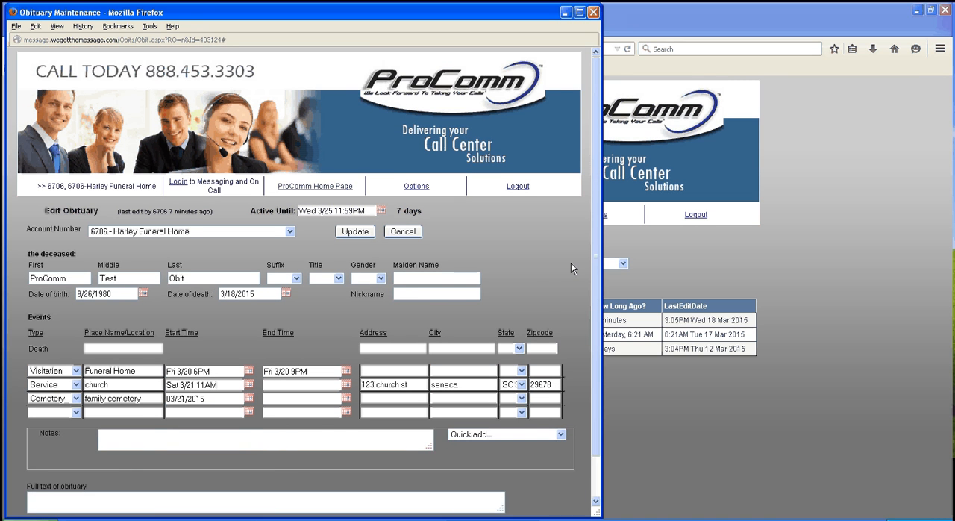
Enter cemetery as the Cemetery event's address and seneca as its city
scroll(102, 350, "down", 1)
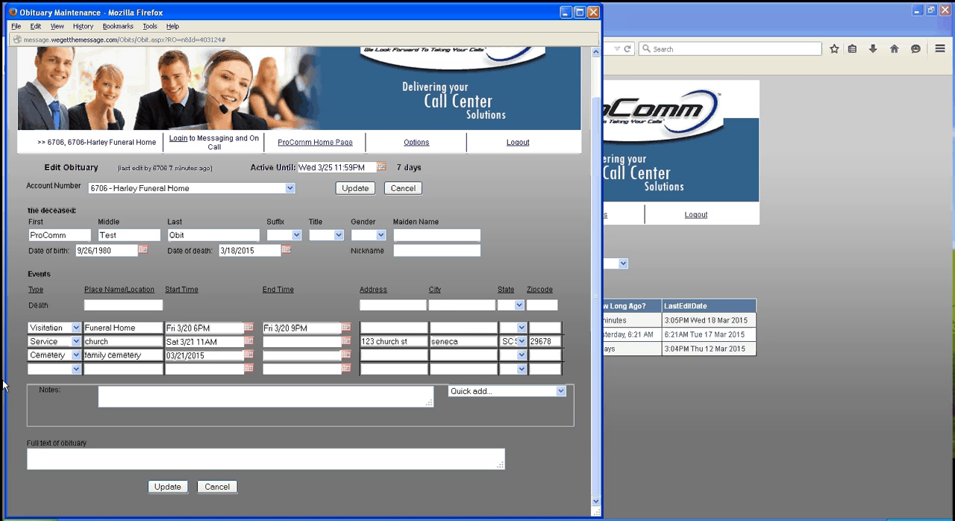
type("cemetery")
left_click(451, 355)
type("seneca")
Set the Cemetery event's state to SC and fill in its zip code
key("Tab")
key("s")
key("Tab")
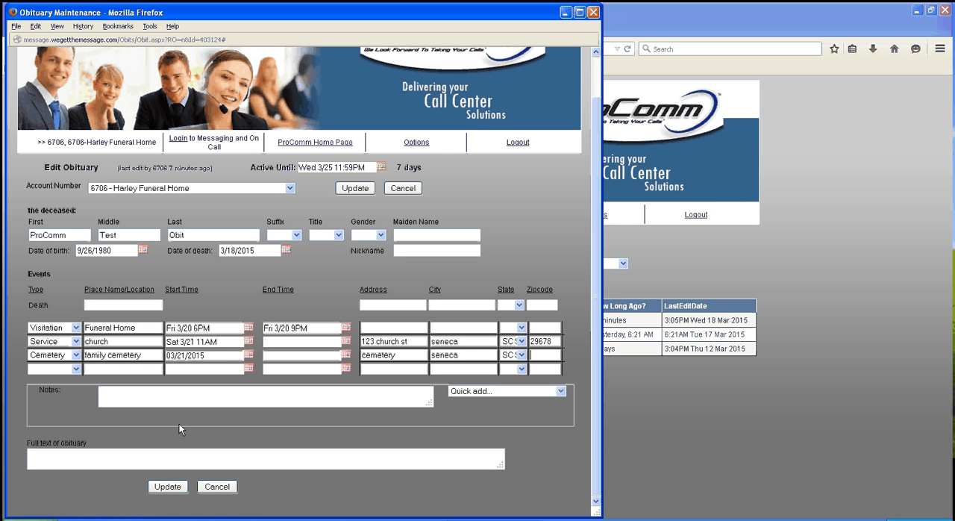
type("29678")
key("Tab")
Insert the quick notes Arrangements pending, Direct cremation and No services into the obituary's notes, and clear the notes again
left_click(109, 401)
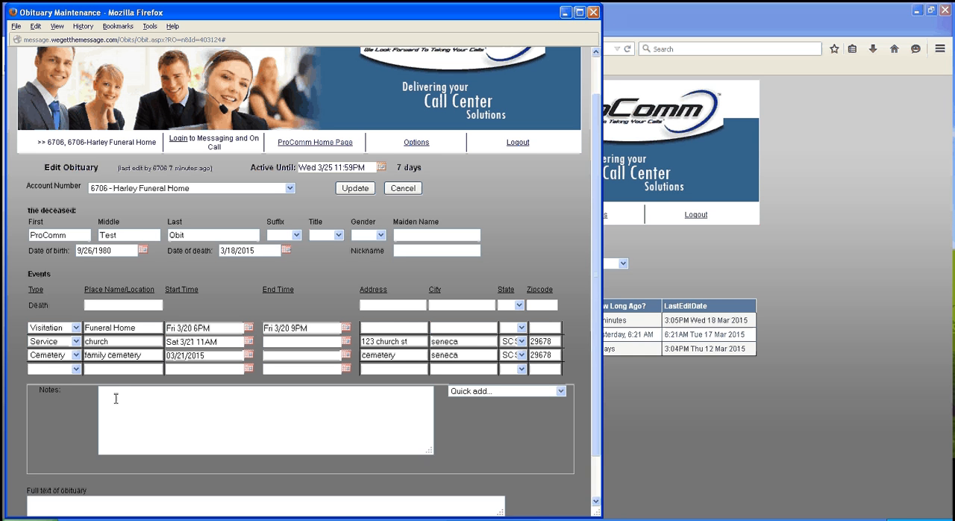
left_click(506, 393)
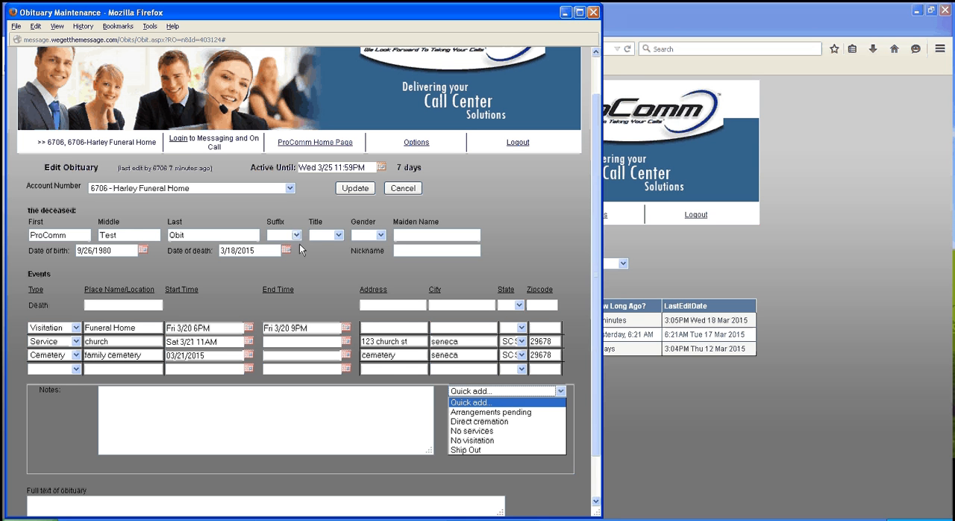
left_click(491, 412)
left_click(559, 391)
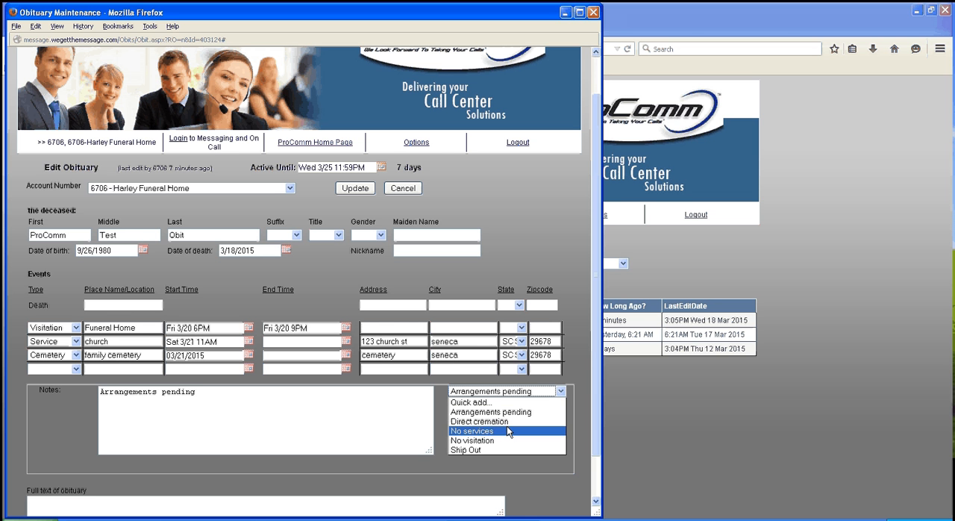
left_click(485, 421)
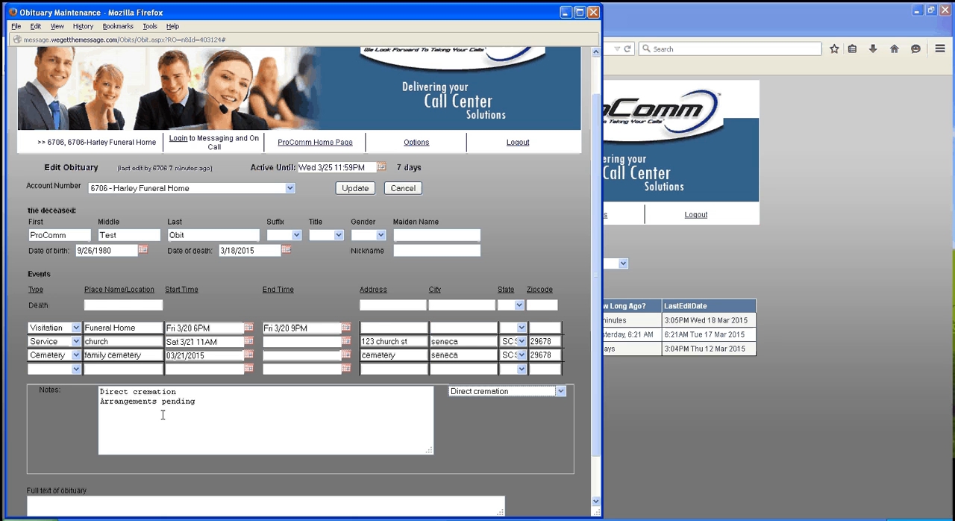
left_click(560, 390)
left_click(497, 430)
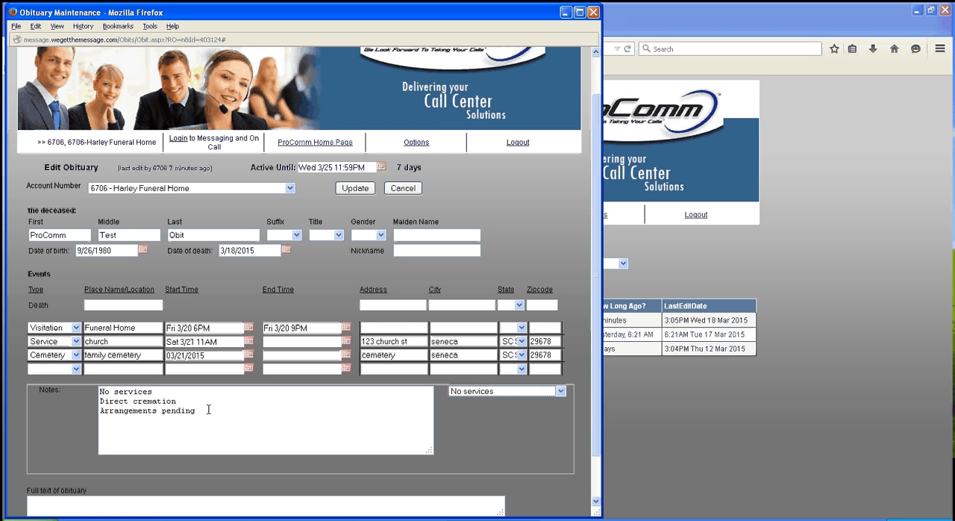
left_click_drag(208, 409, 47, 382)
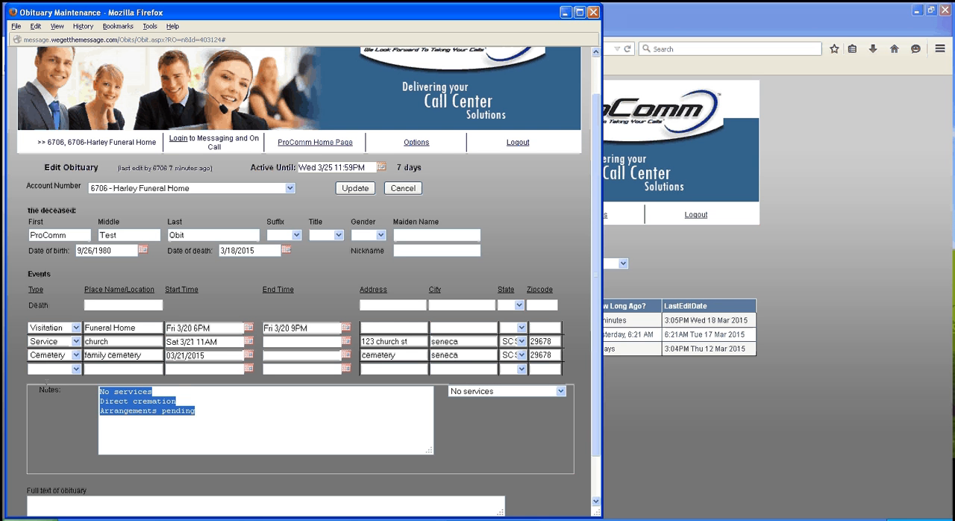
key("BackSpace")
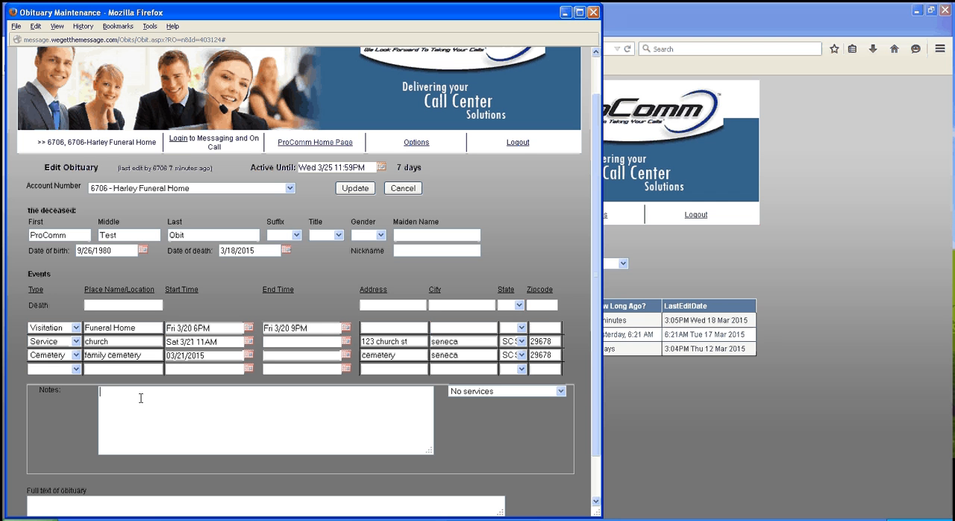
Enter please bring flowers as the obituary's note and reset the quick note selection to Quick add
type("please bring flowers")
scroll(142, 388, "down", 2)
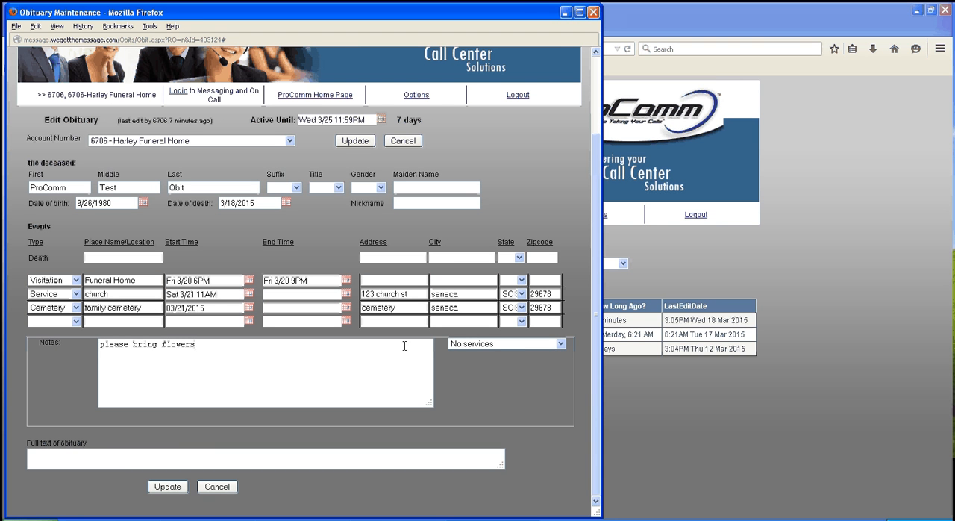
left_click(500, 343)
left_click(499, 350)
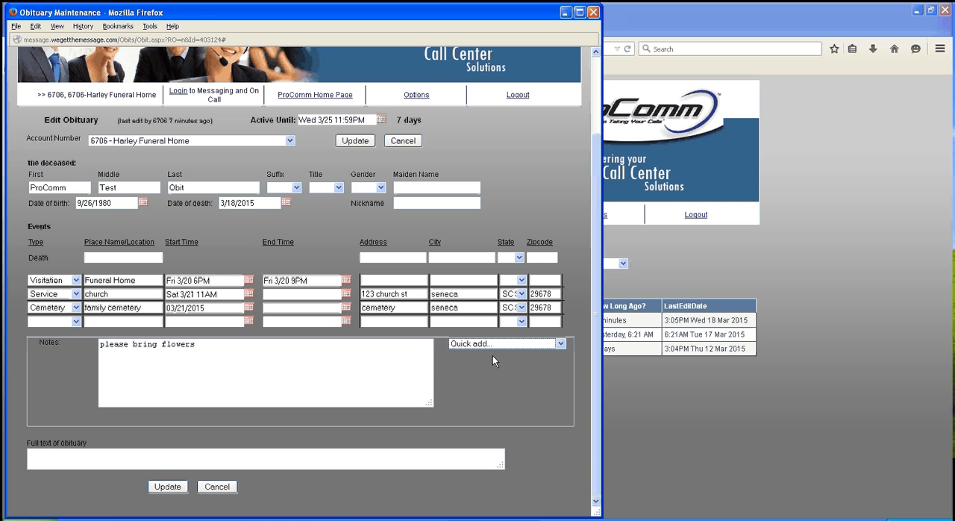
left_click(61, 456)
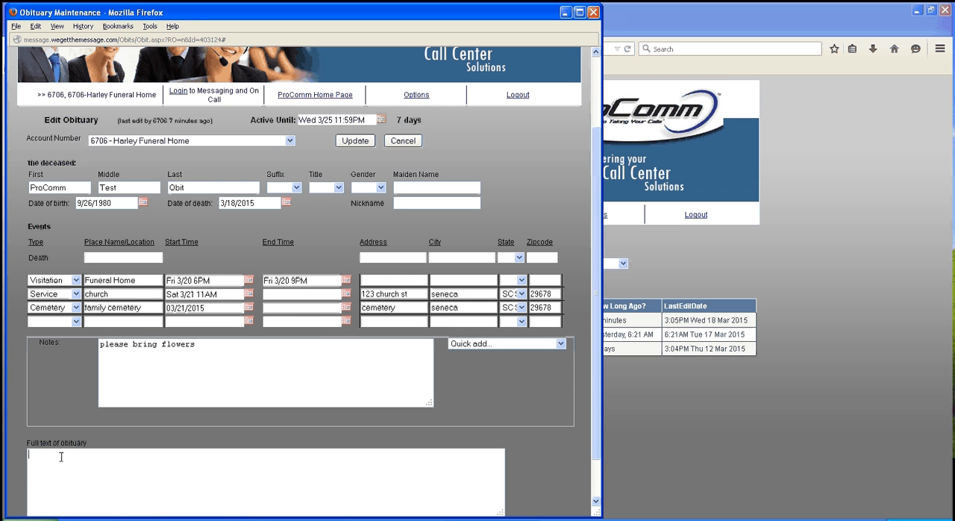
scroll(61, 456, "down", 2)
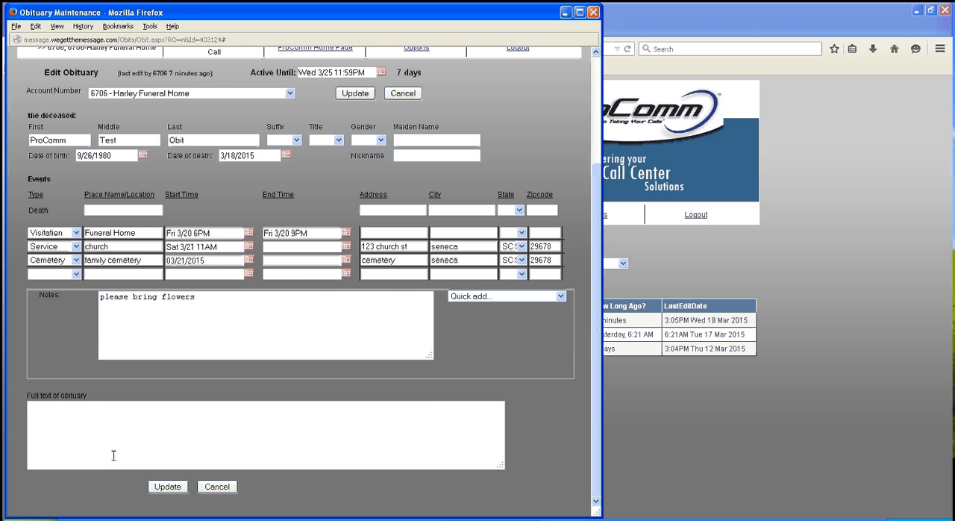
Set the obituary's Active Until date to 03/28/2015 and save the obituary
scroll(188, 452, "up", 3)
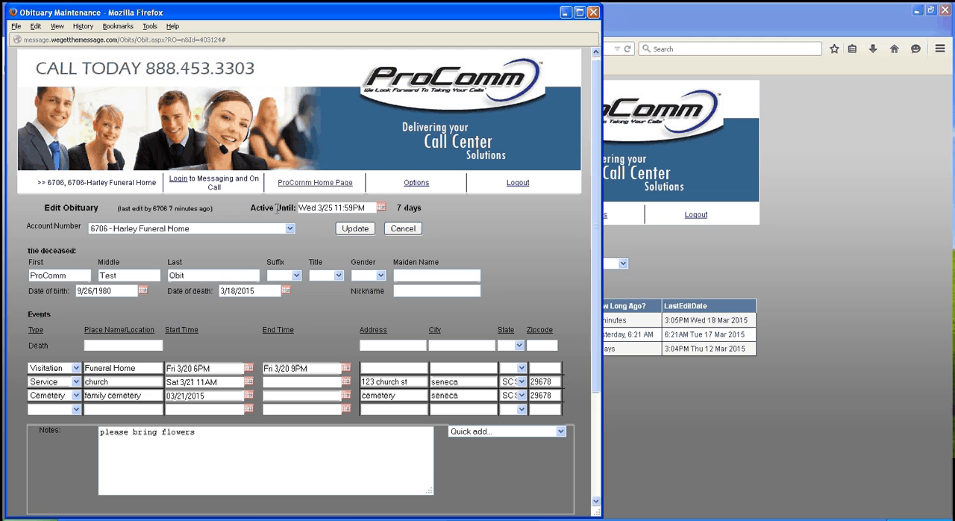
left_click(380, 208)
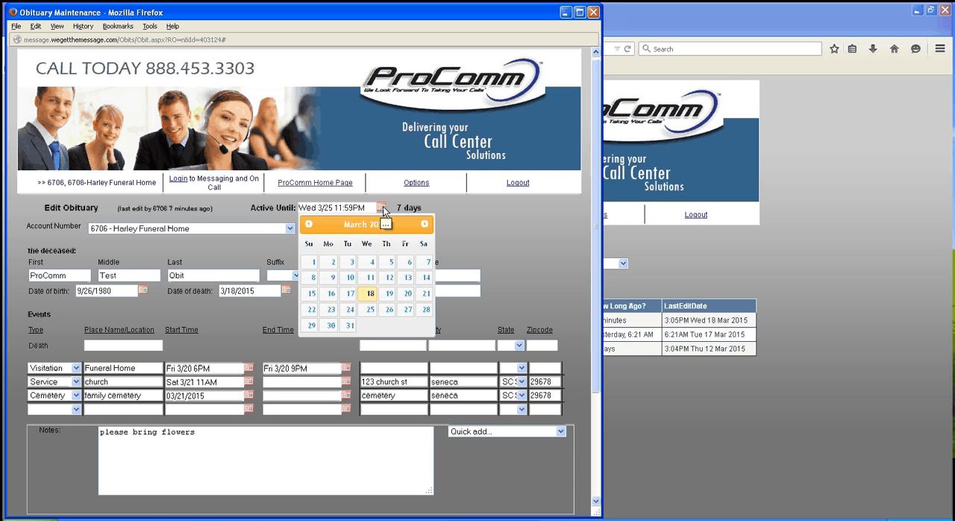
left_click(425, 310)
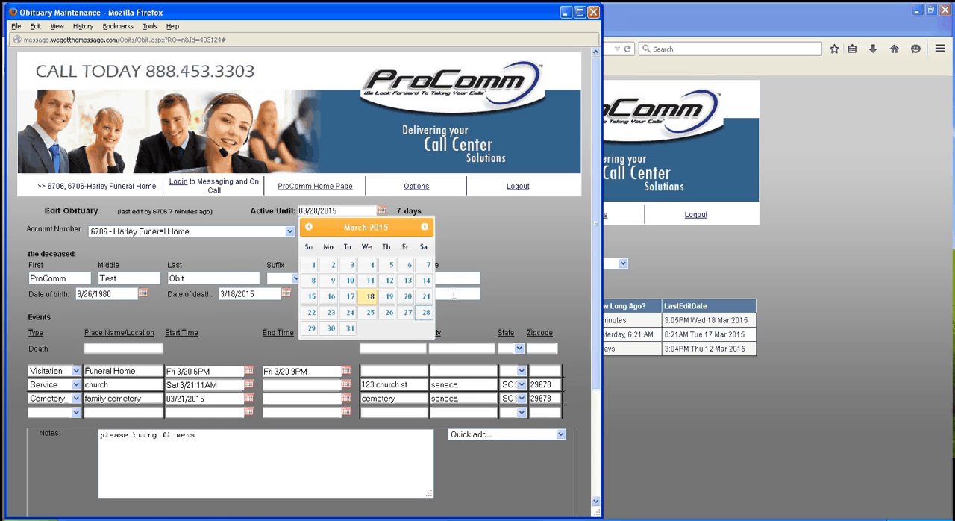
left_click(495, 247)
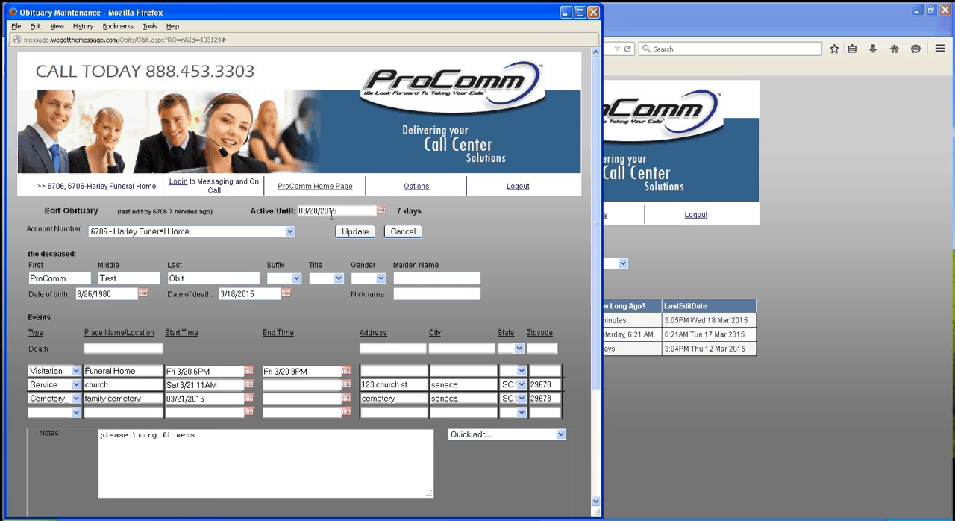
left_click(380, 212)
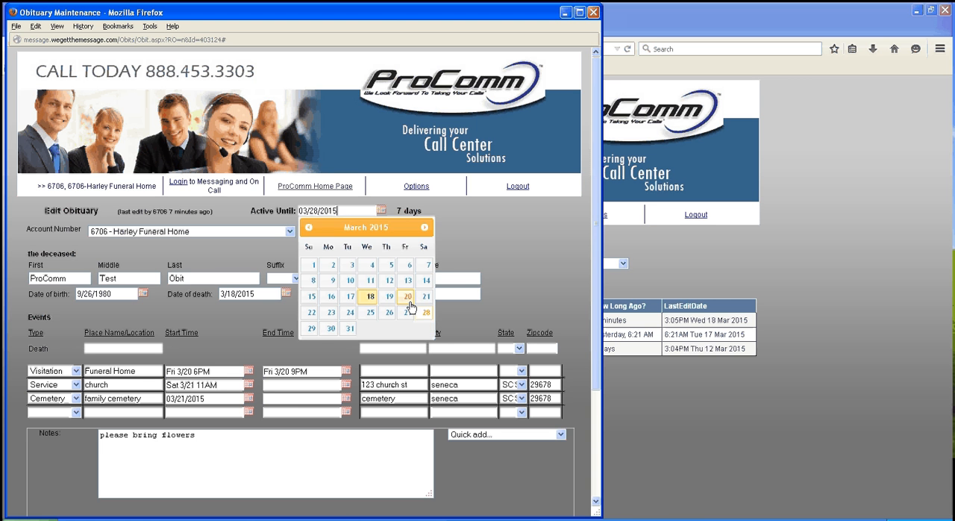
left_click(500, 246)
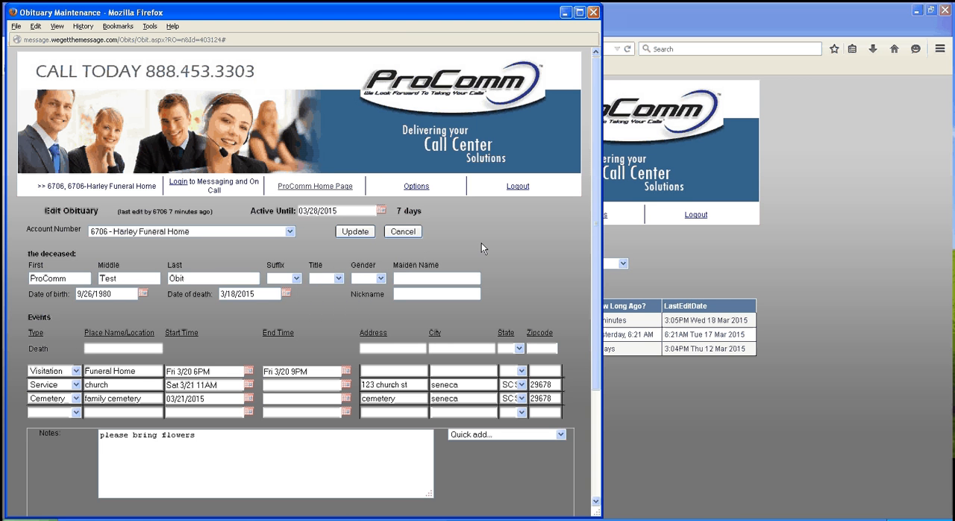
left_click(356, 232)
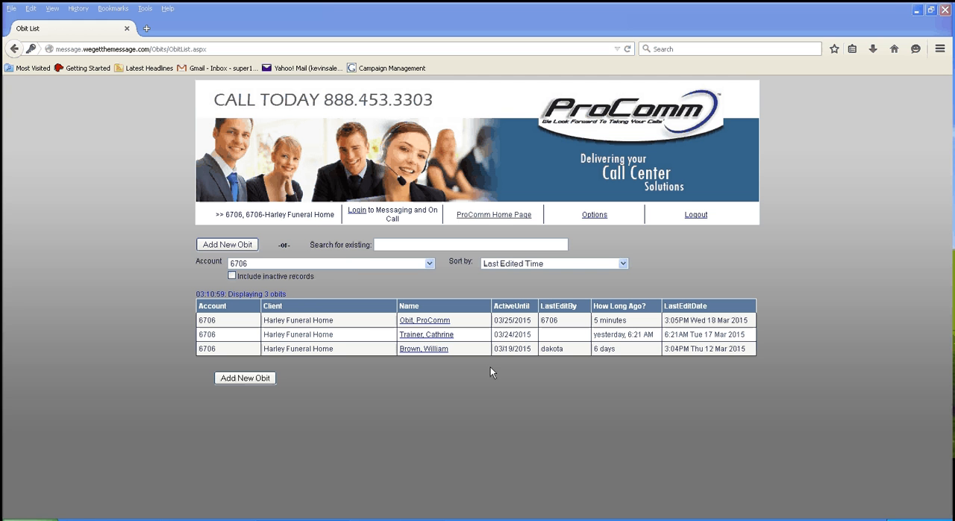
Reopen the ProComm test obituary to review its saved active date, events and note, and close it
left_click(424, 320)
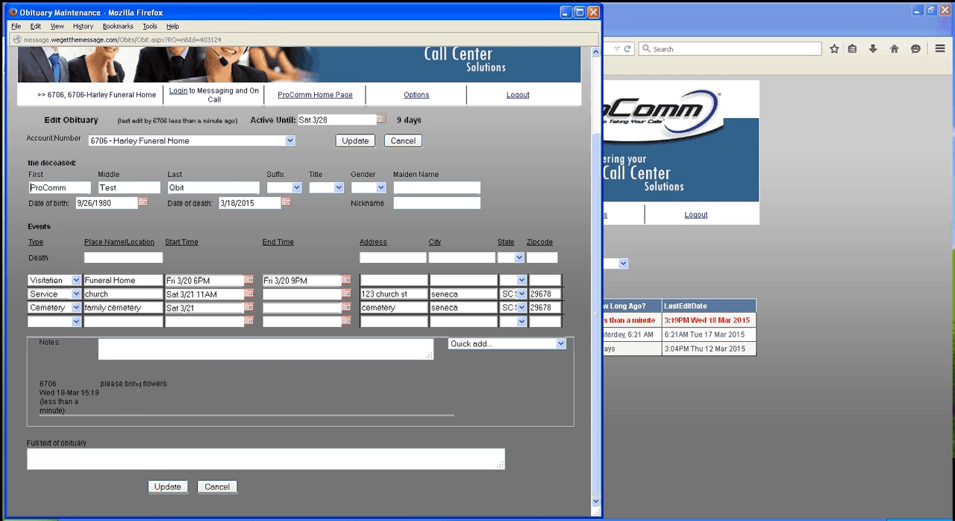
scroll(179, 360, "up", 1)
scroll(179, 360, "up", 1)
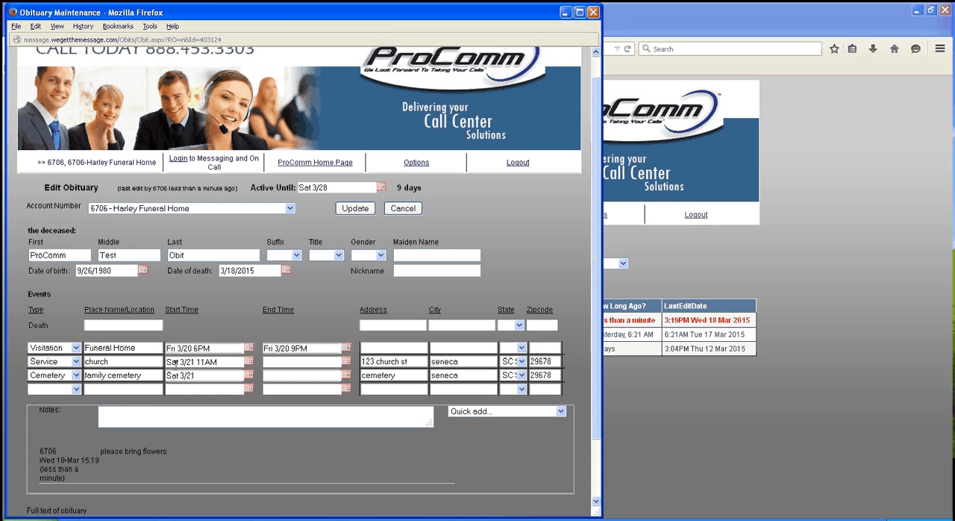
scroll(179, 360, "down", 2)
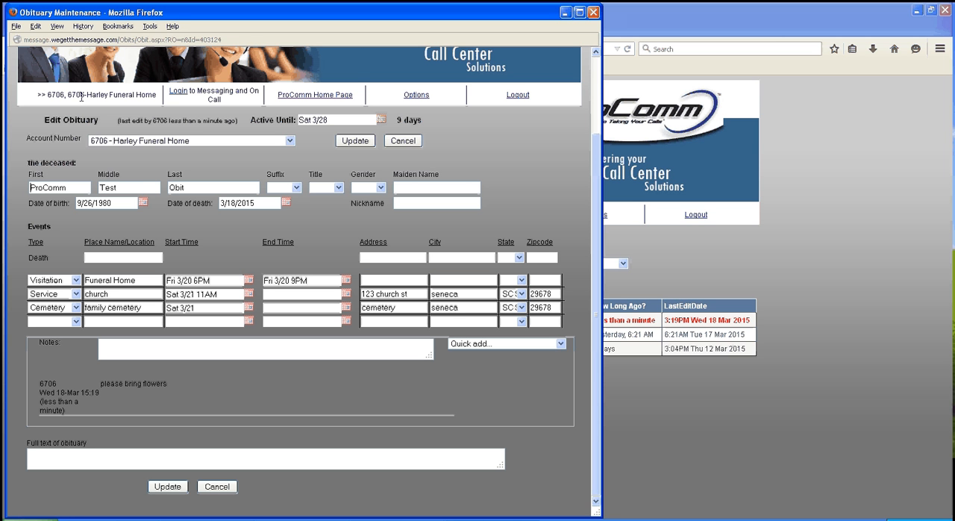
left_click(593, 12)
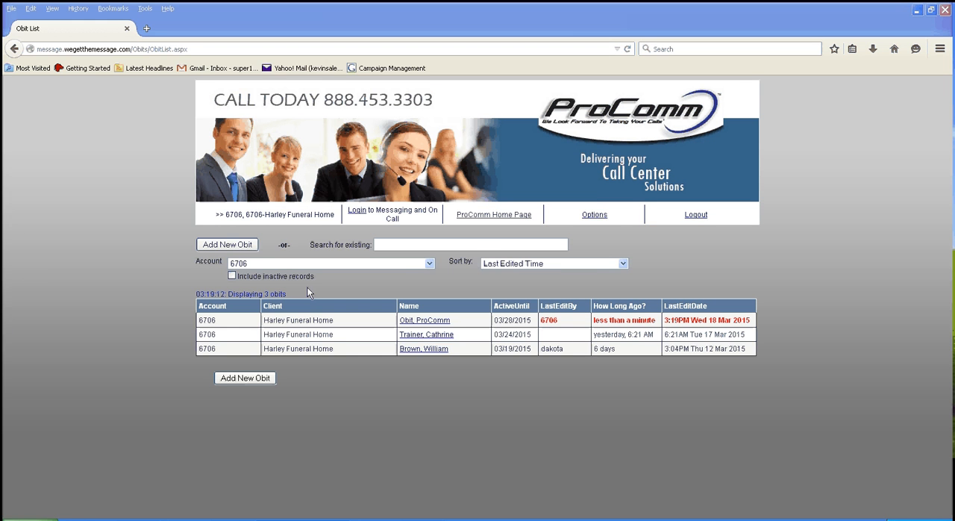
Reopen the ProComm test obituary, set its Active Until date to 03/17/2015 and save it
left_click(432, 322)
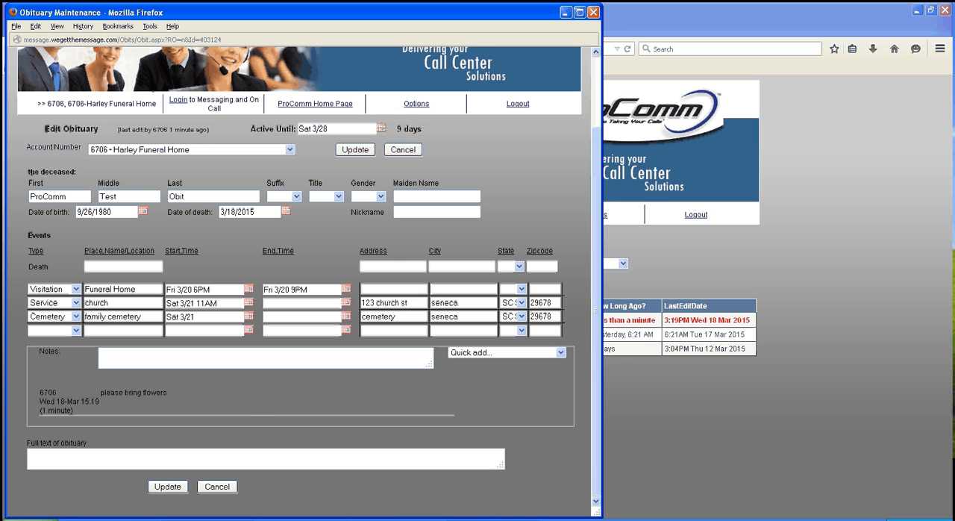
left_click(381, 129)
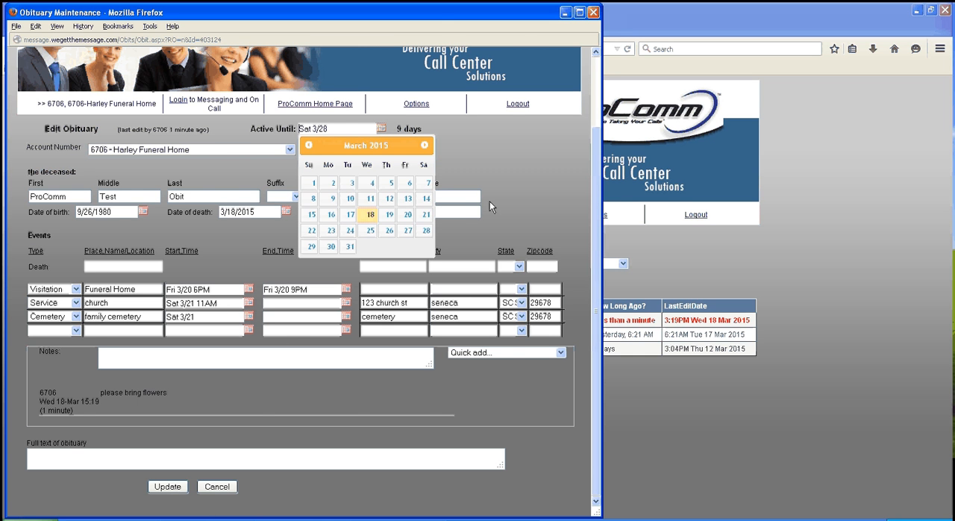
left_click(348, 215)
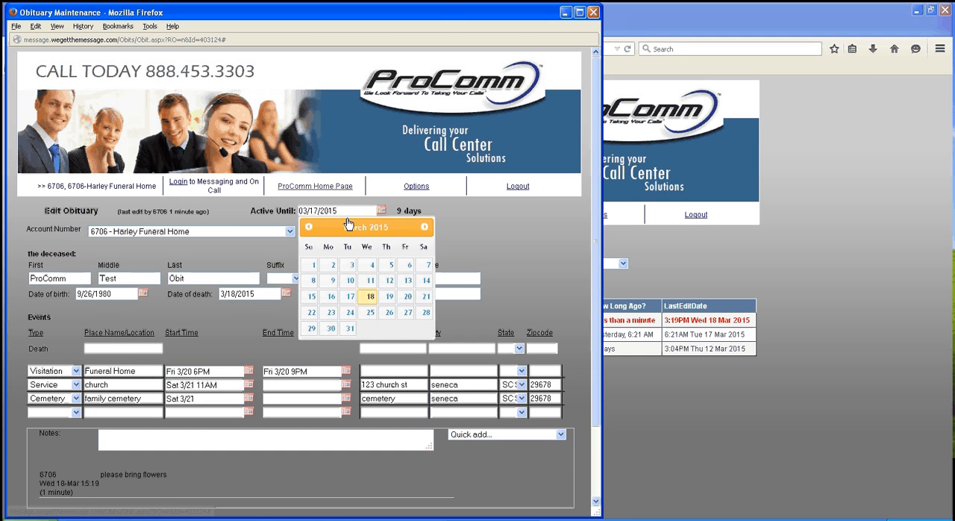
left_click(561, 222)
scroll(335, 205, "down", 2)
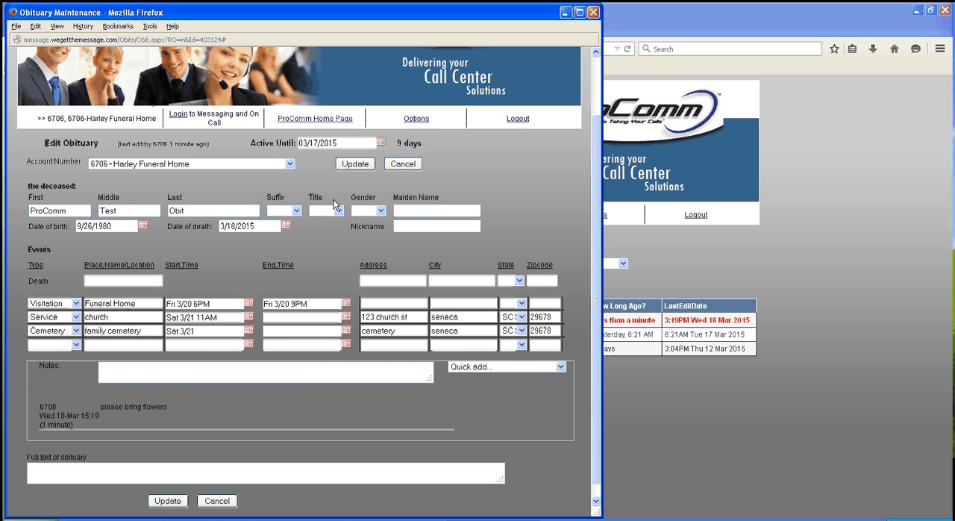
left_click(354, 164)
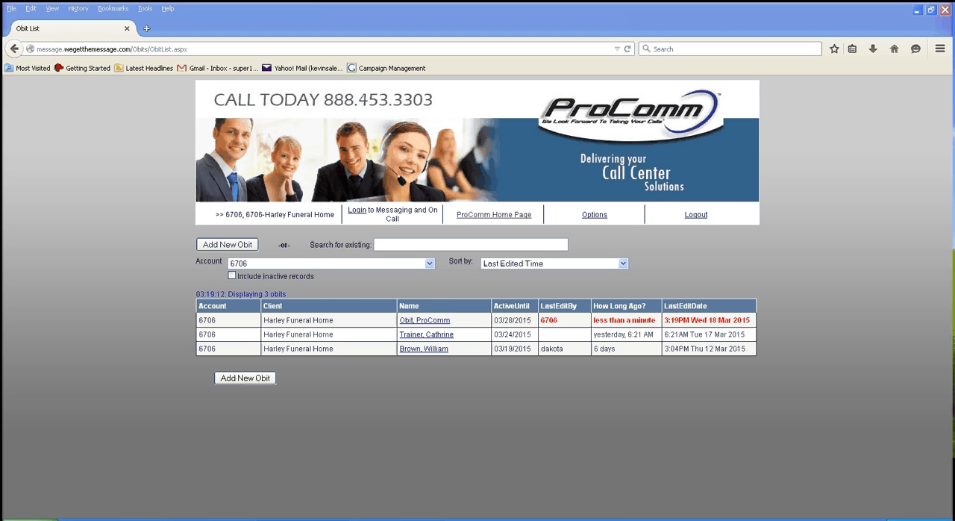